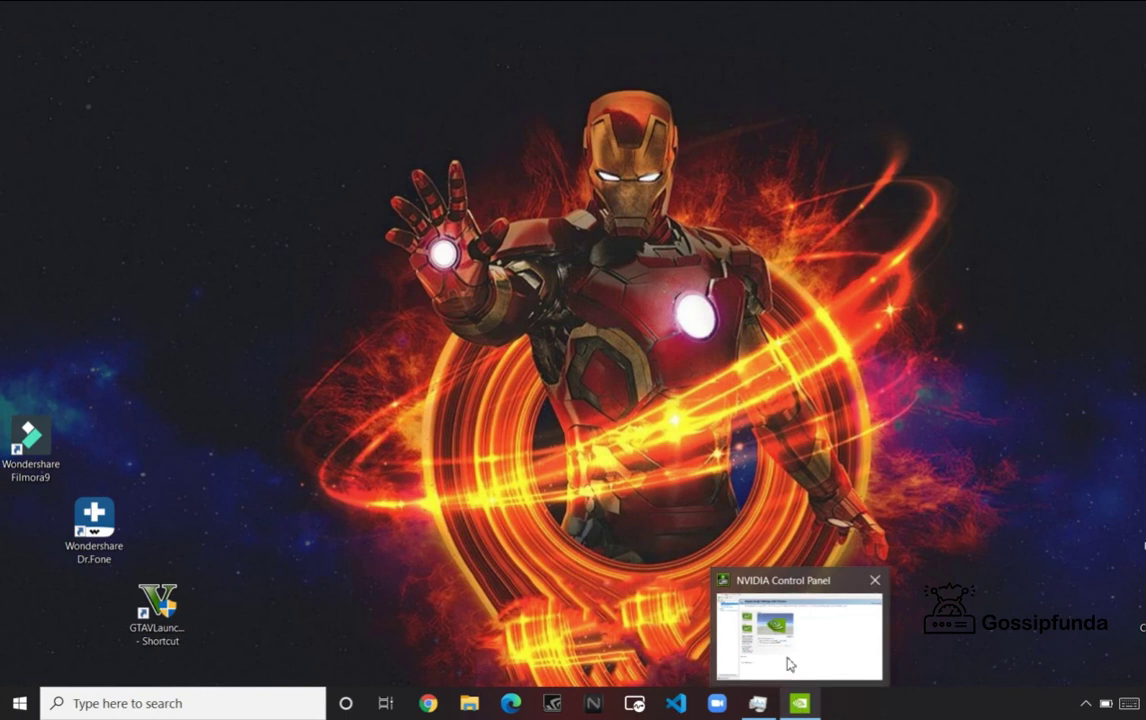
- Move Task Manager slightly right and scroll the process list to the NVIDIA entries
left_click(788, 655)
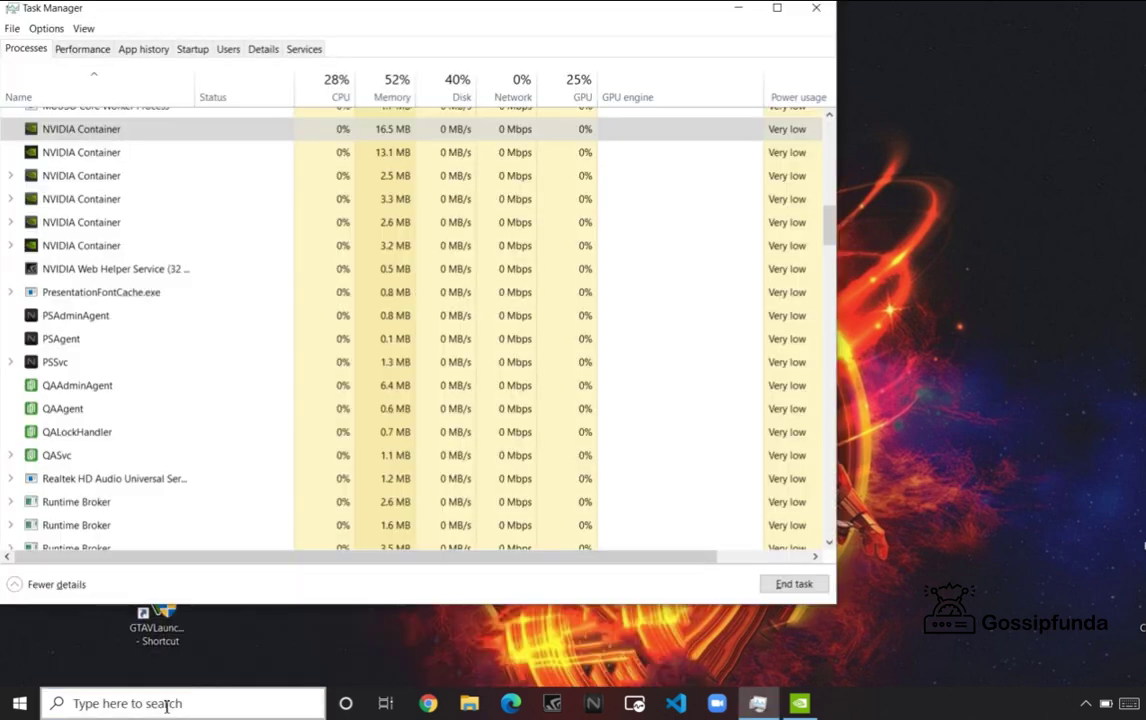
mouse_move(532, 15)
left_mouse_down()
mouse_move(632, 23)
mouse_move(600, 21)
left_mouse_up()
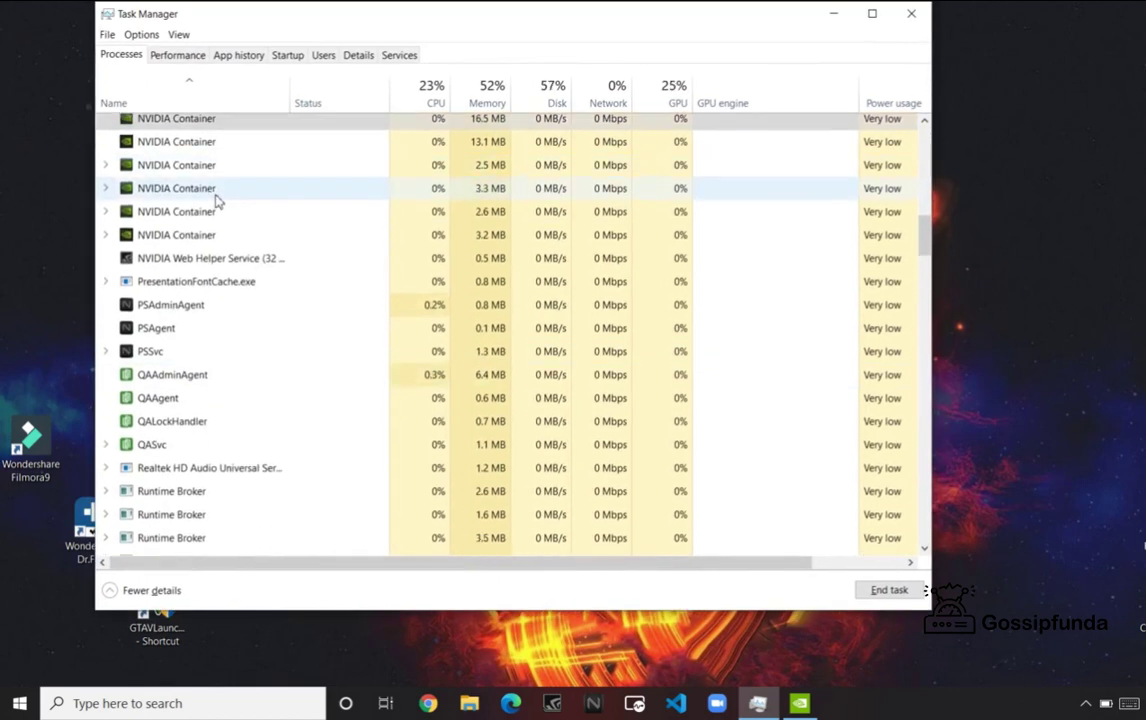
scroll(217, 200, "up", 1)
scroll(217, 200, "up", 2)
scroll(217, 200, "down", 1)
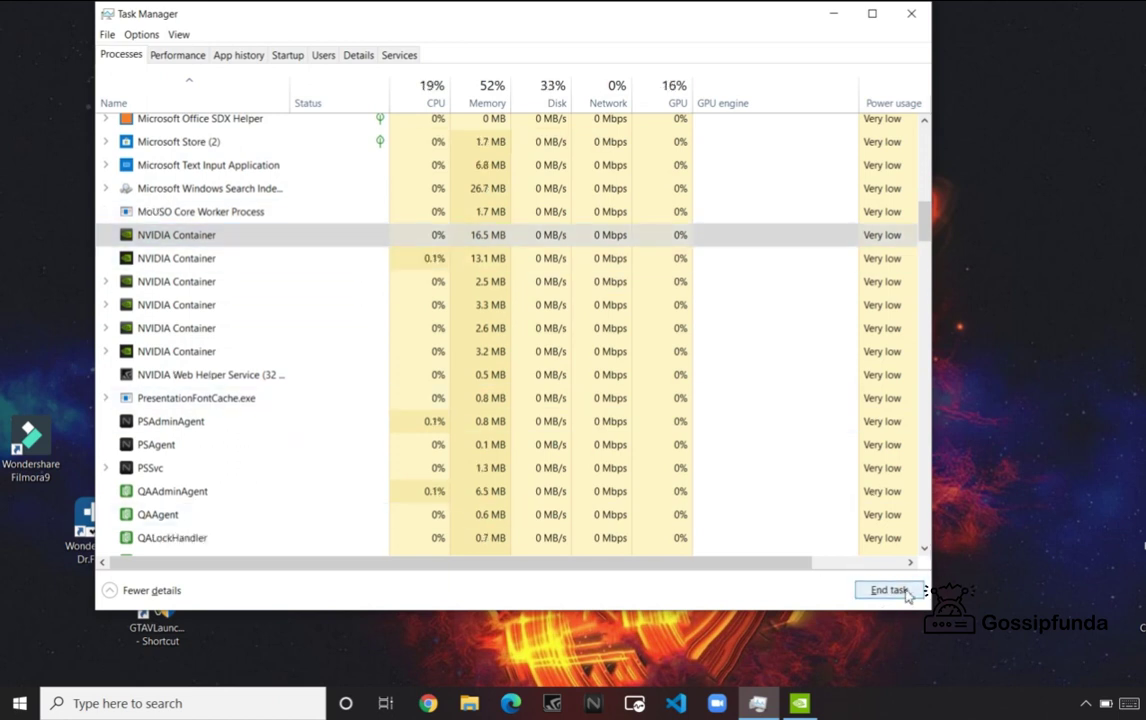
- End all six NVIDIA Container tasks and the NVIDIA Web Helper Service task
left_click(307, 259)
left_click(404, 288)
left_click(440, 306)
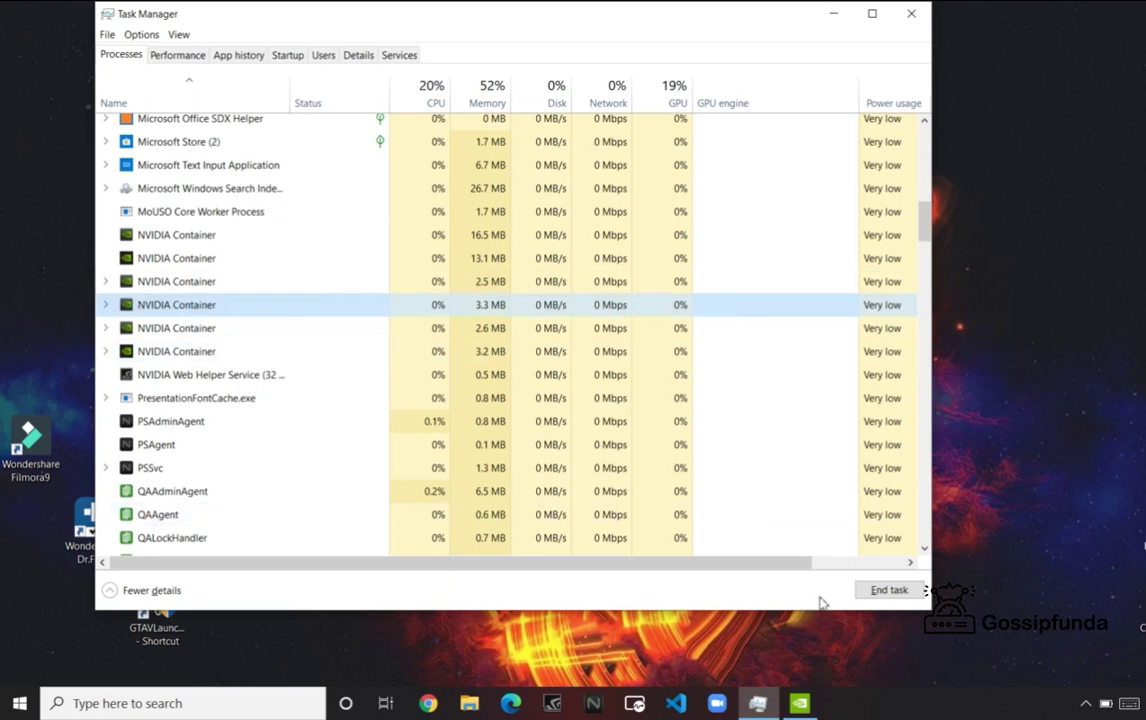
left_click(385, 332)
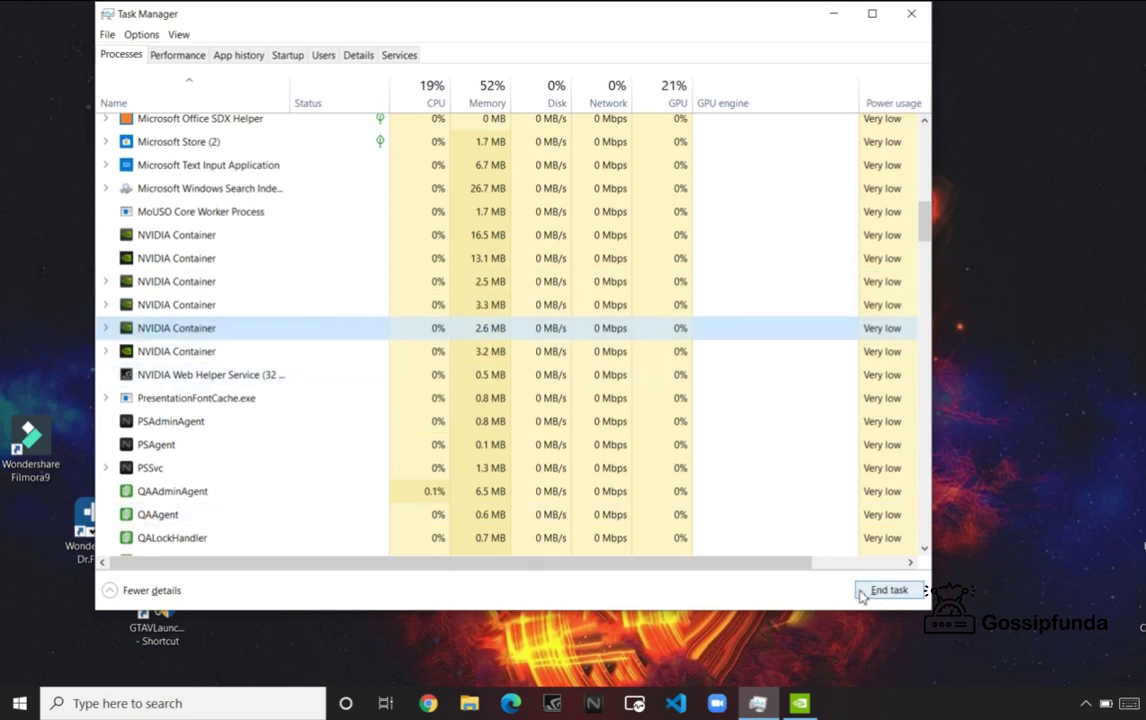
left_click(453, 353)
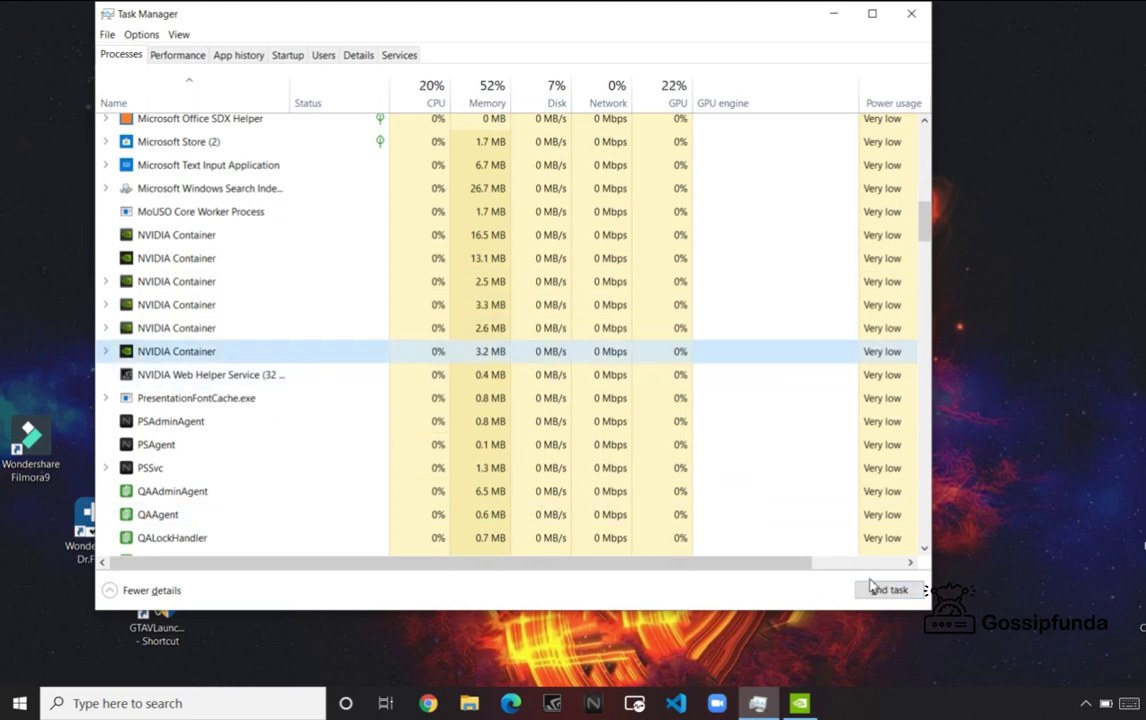
left_click(537, 376)
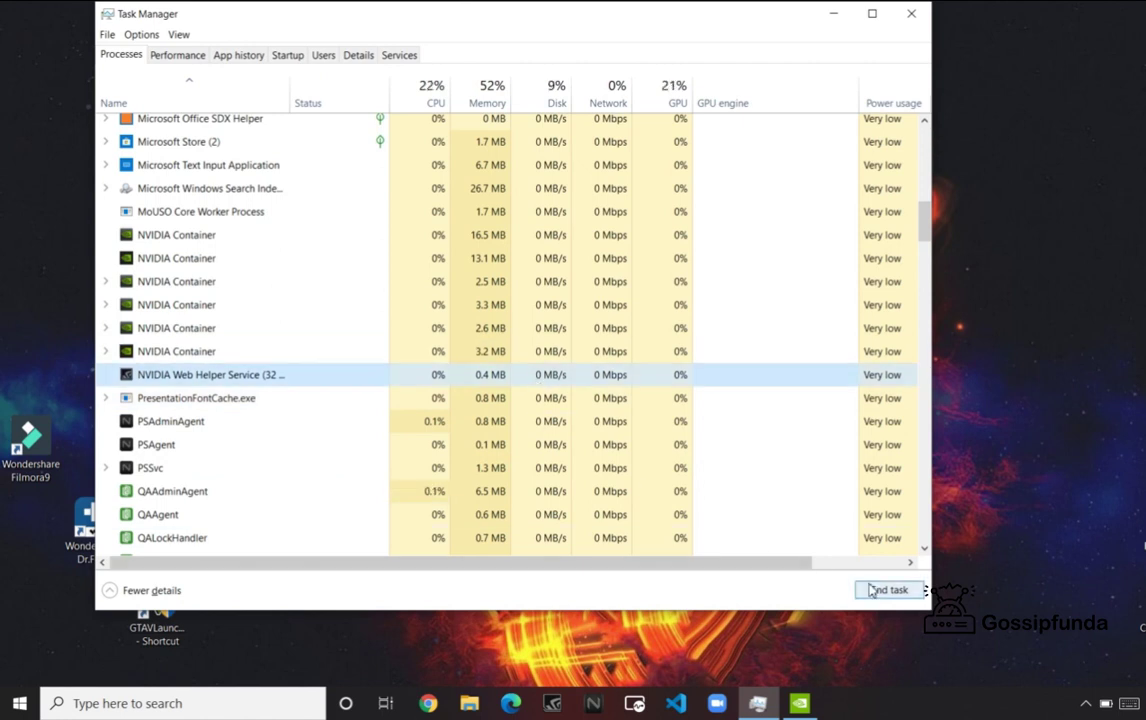
left_click(622, 142)
scroll(400, 130, "down", 2)
scroll(361, 118, "up", 2)
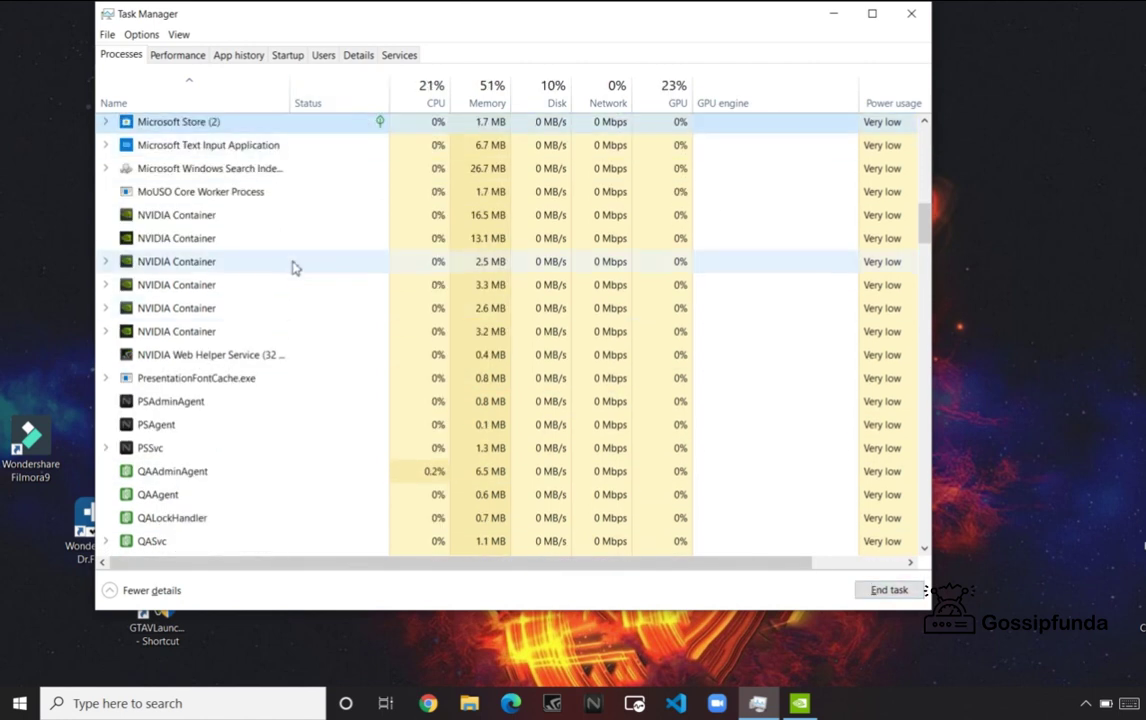
- Refresh the desktop three times and close Task Manager
right_click(729, 235)
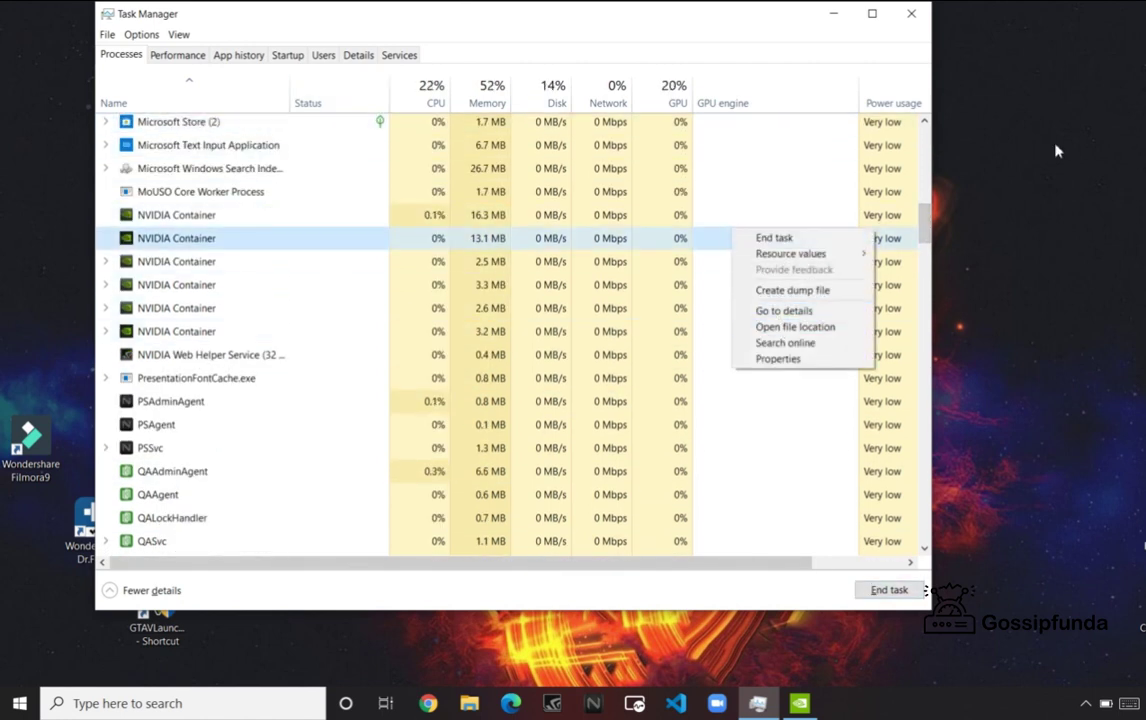
right_click(1056, 147)
left_click(1097, 193)
right_click(1027, 177)
left_click(1050, 225)
right_click(962, 178)
left_click(988, 225)
left_click(922, 16)
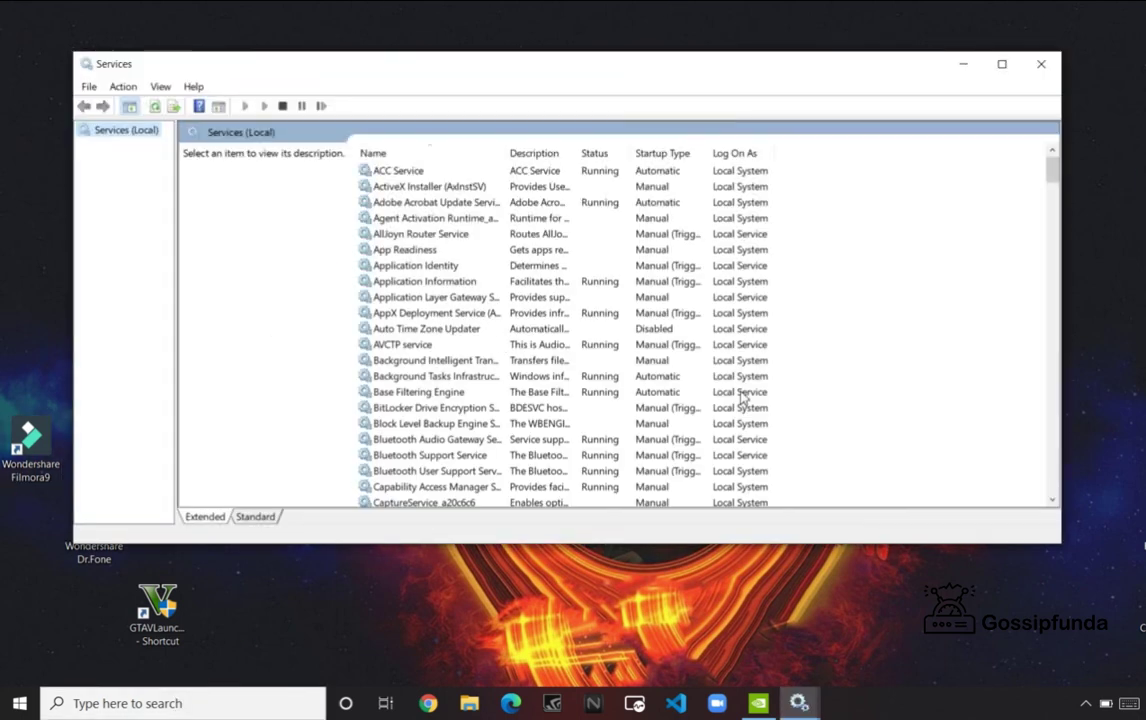
- Stretch the Services window to full screen height and shift it slightly left
left_click_drag(745, 543, 748, 685)
double_click(751, 684)
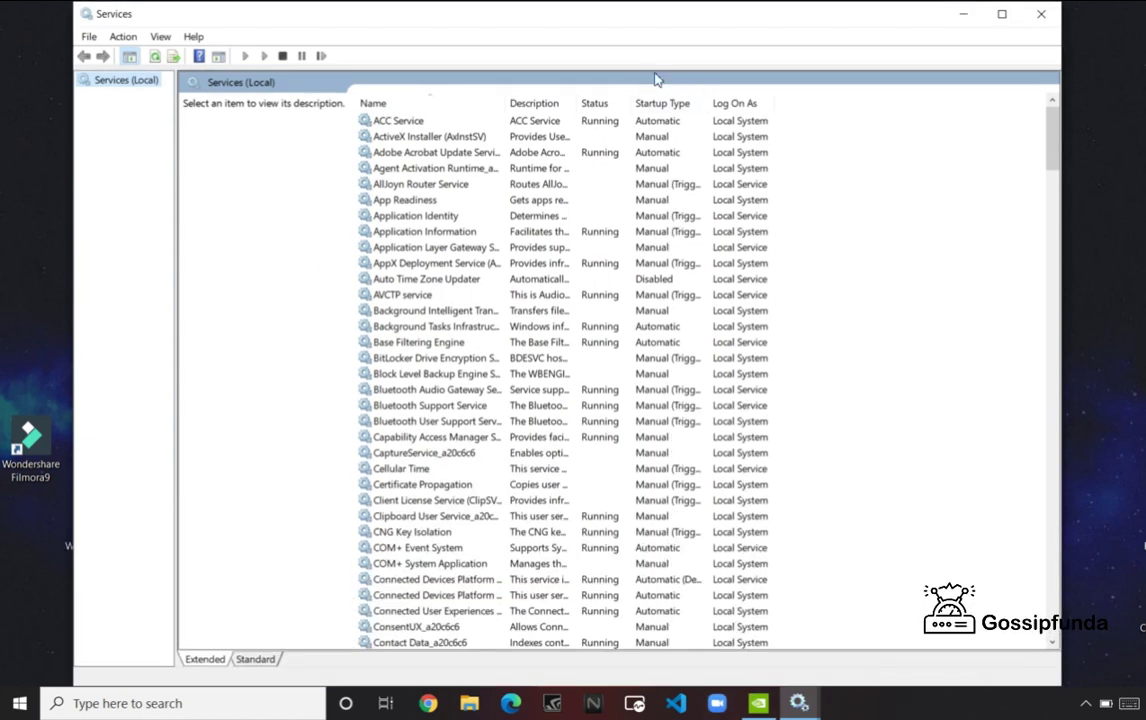
left_click_drag(612, 18, 593, 15)
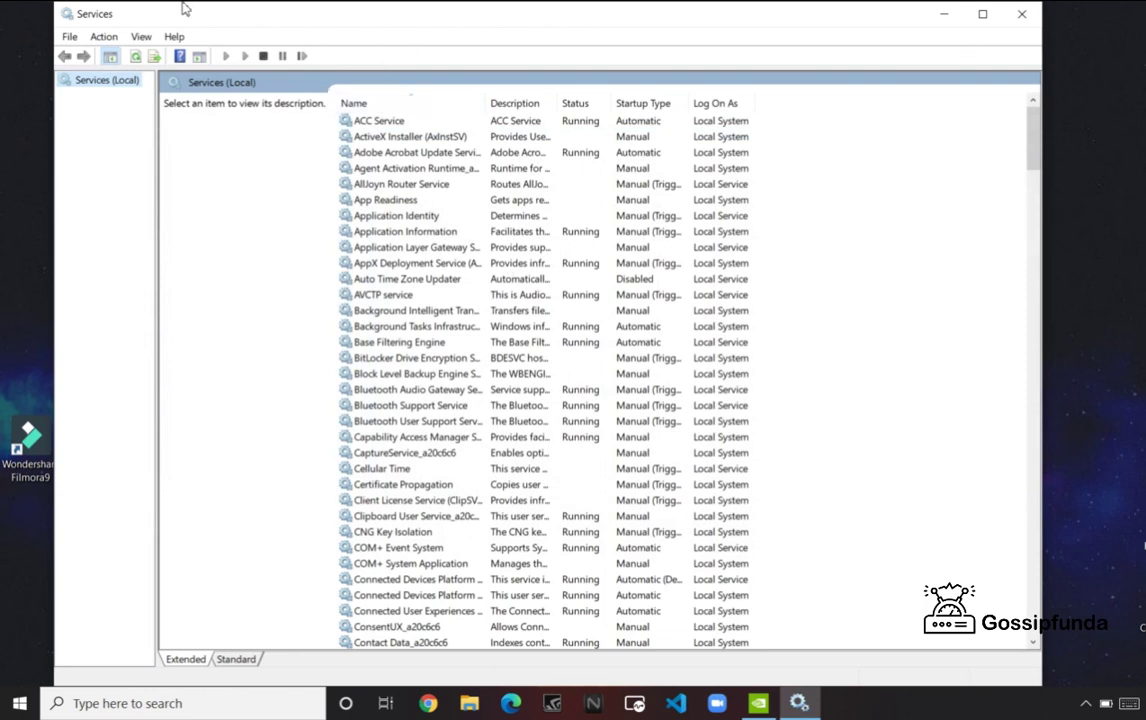
- Scroll to the NVIDIA services and bring up NVIDIA Display Container LS options
scroll(459, 168, "down", 5)
scroll(435, 180, "down", 9)
scroll(430, 180, "down", 12)
scroll(425, 190, "down", 7)
scroll(422, 193, "down", 8)
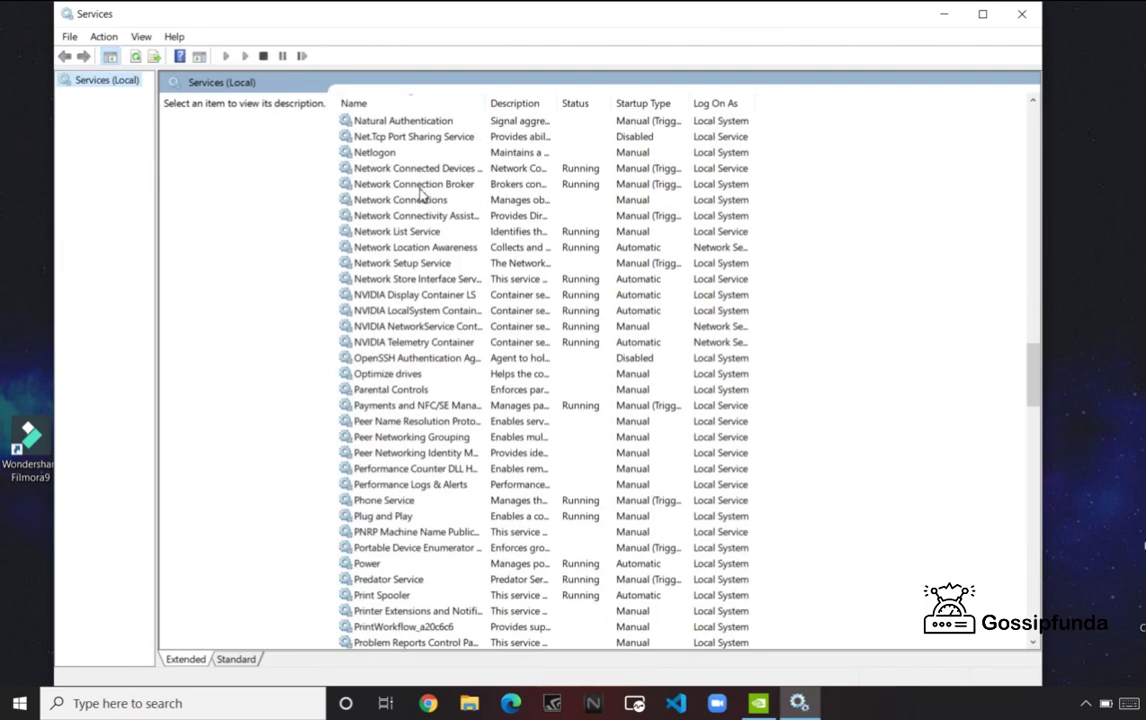
scroll(421, 196, "up", 3)
scroll(422, 192, "down", 2)
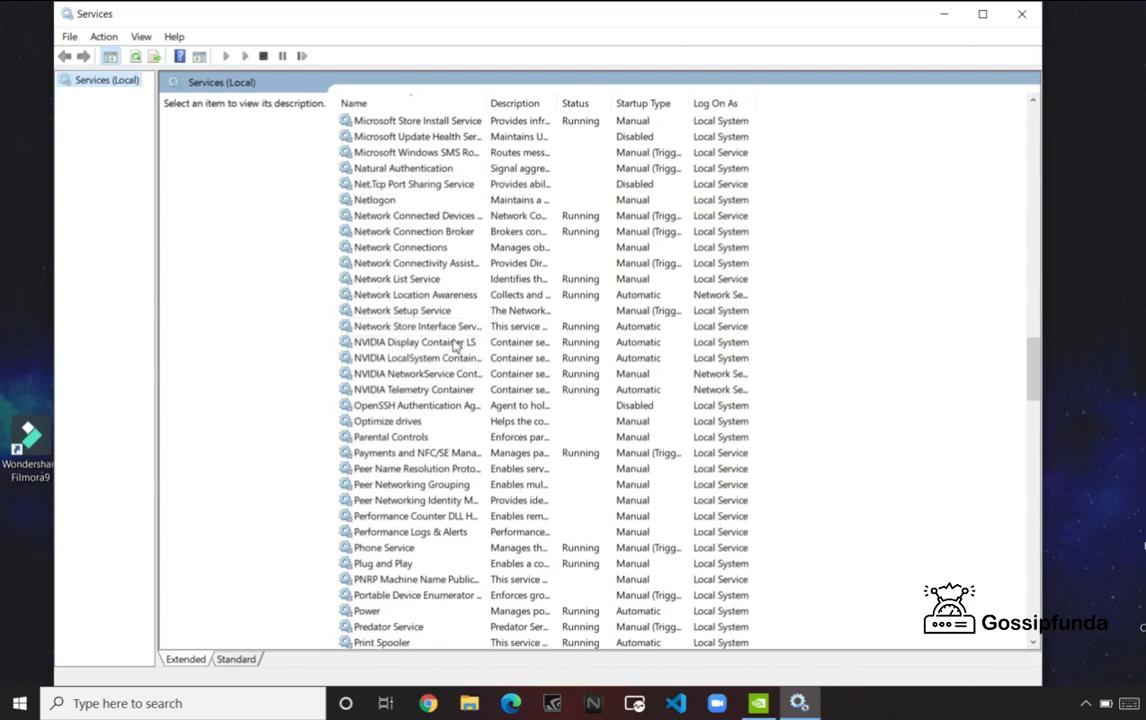
right_click(486, 346)
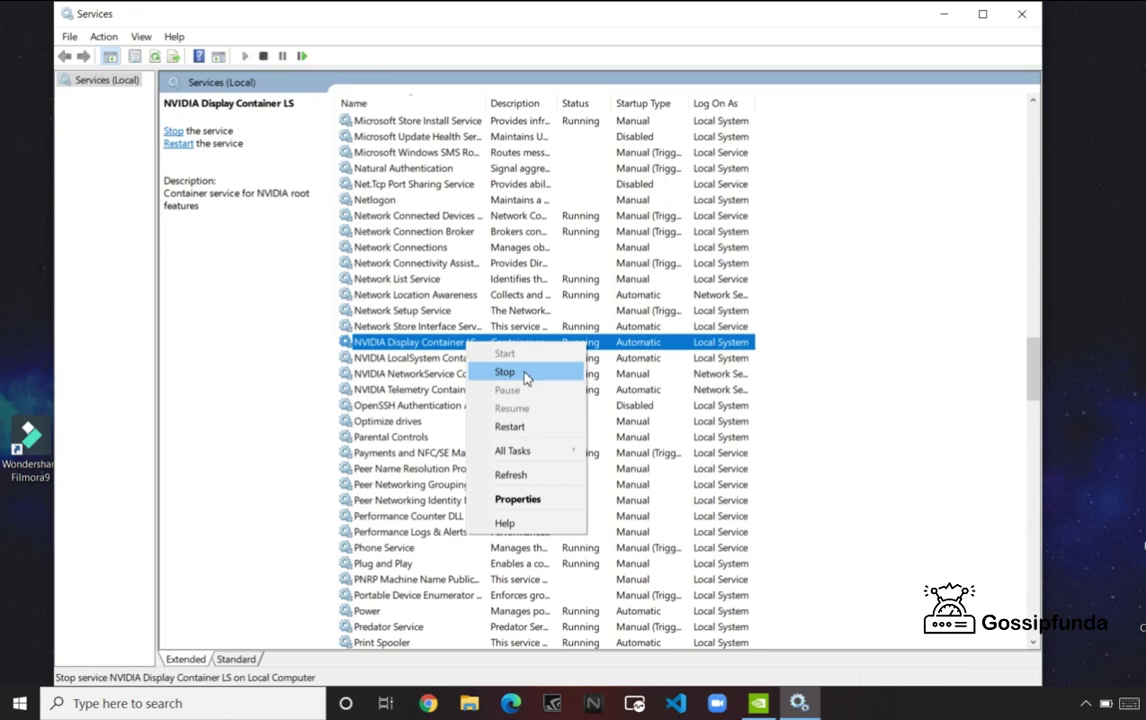
- Review the NVIDIA Display Container LS properties without stopping the service
left_click(716, 358)
left_click(497, 344)
right_click(497, 344)
left_click(576, 502)
left_click_drag(538, 163, 843, 151)
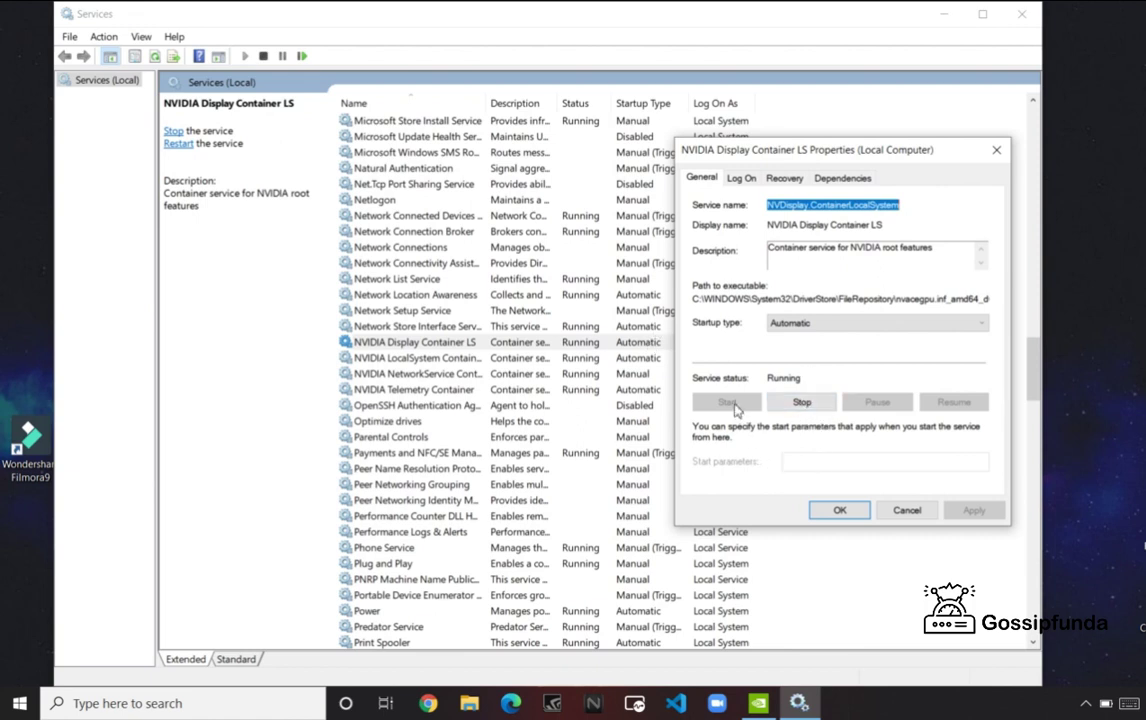
left_click(840, 510)
- Review the NVIDIA LocalSystem Container and NVIDIA NetworkService Container properties
right_click(448, 358)
left_click(514, 521)
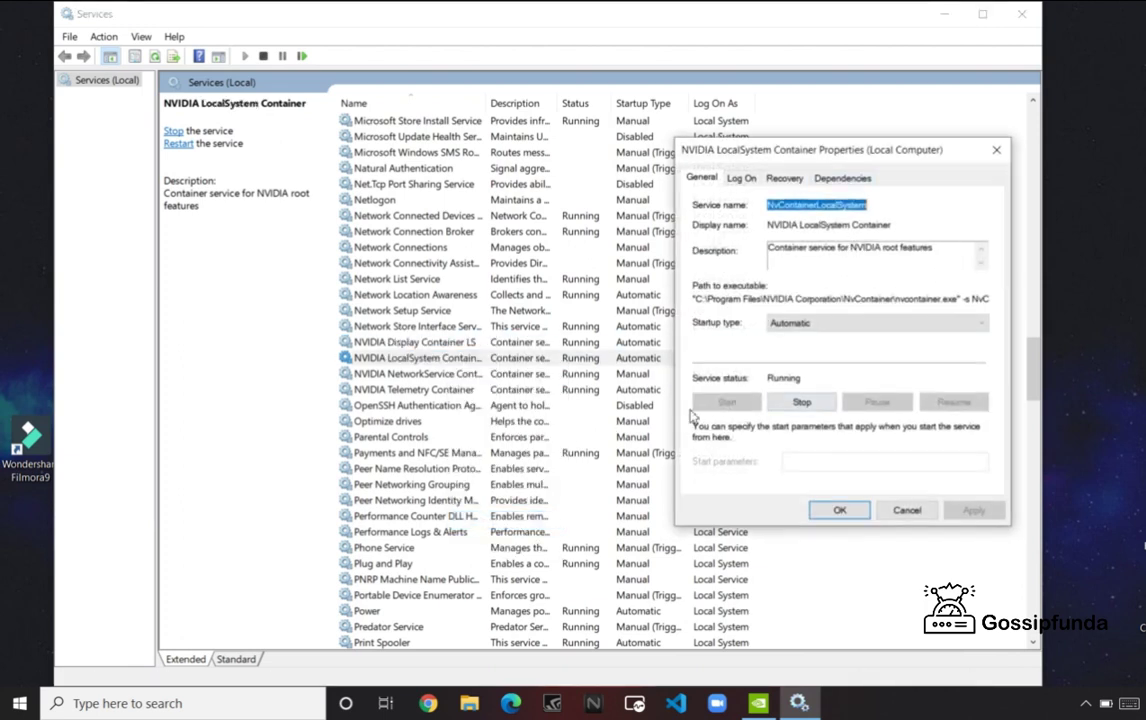
left_click(866, 513)
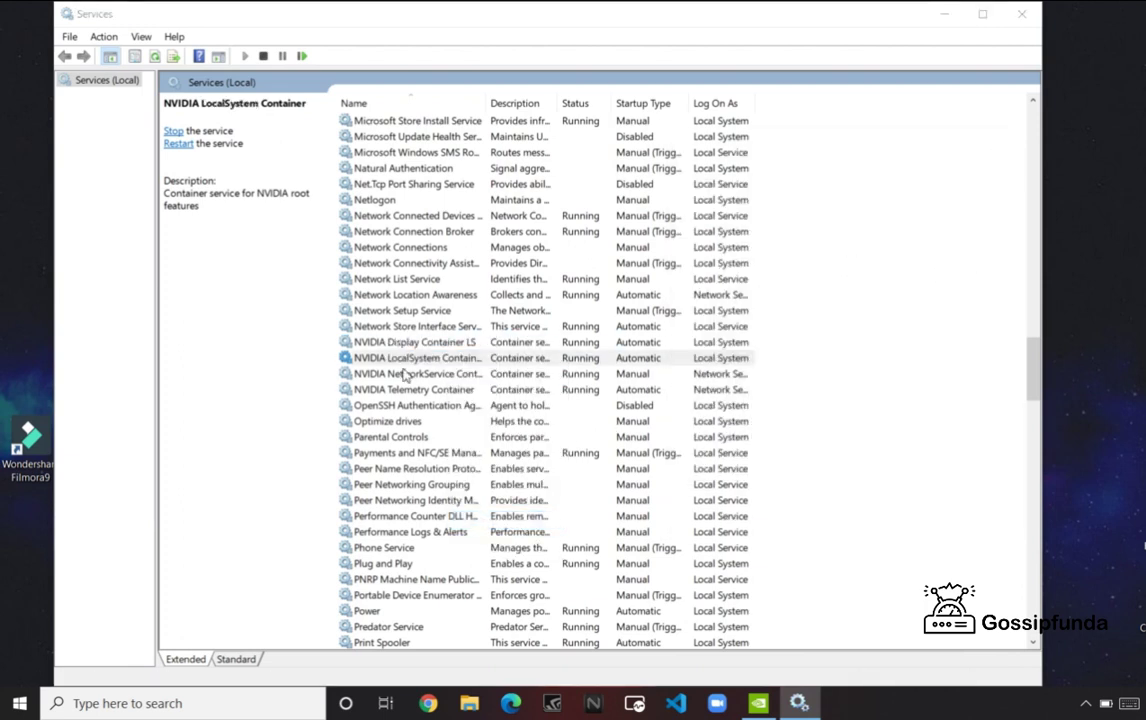
right_click(476, 374)
left_click(514, 530)
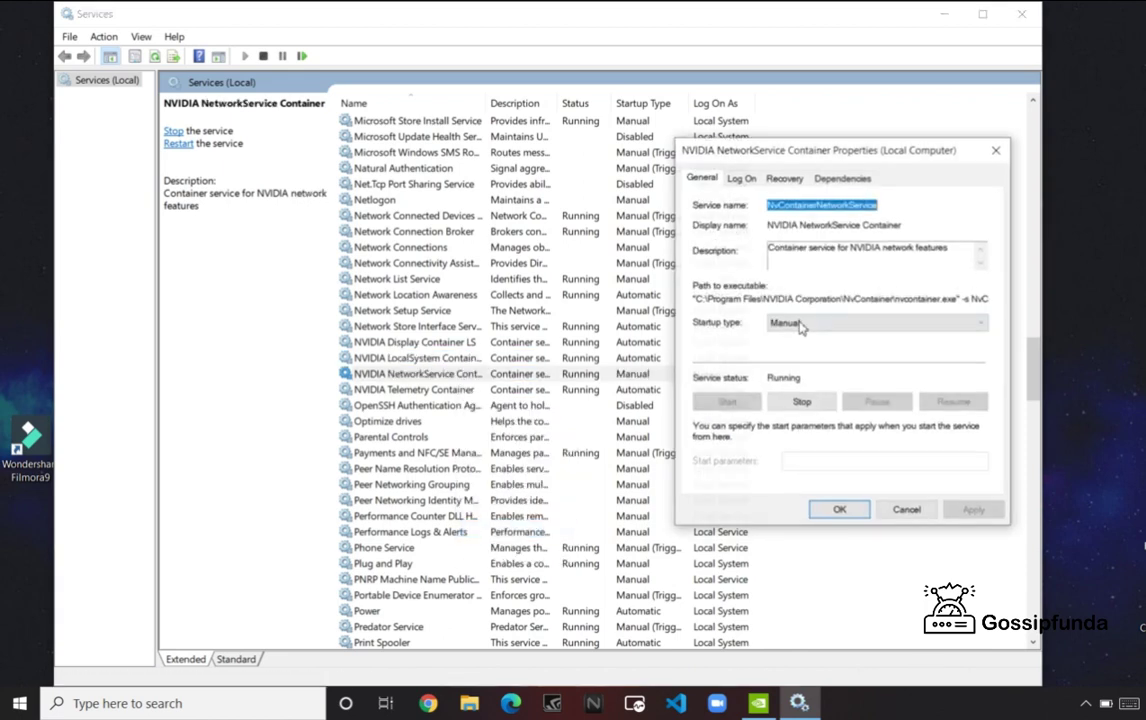
left_click(850, 511)
- Review the NVIDIA Telemetry Container properties
left_click(480, 389)
right_click(495, 389)
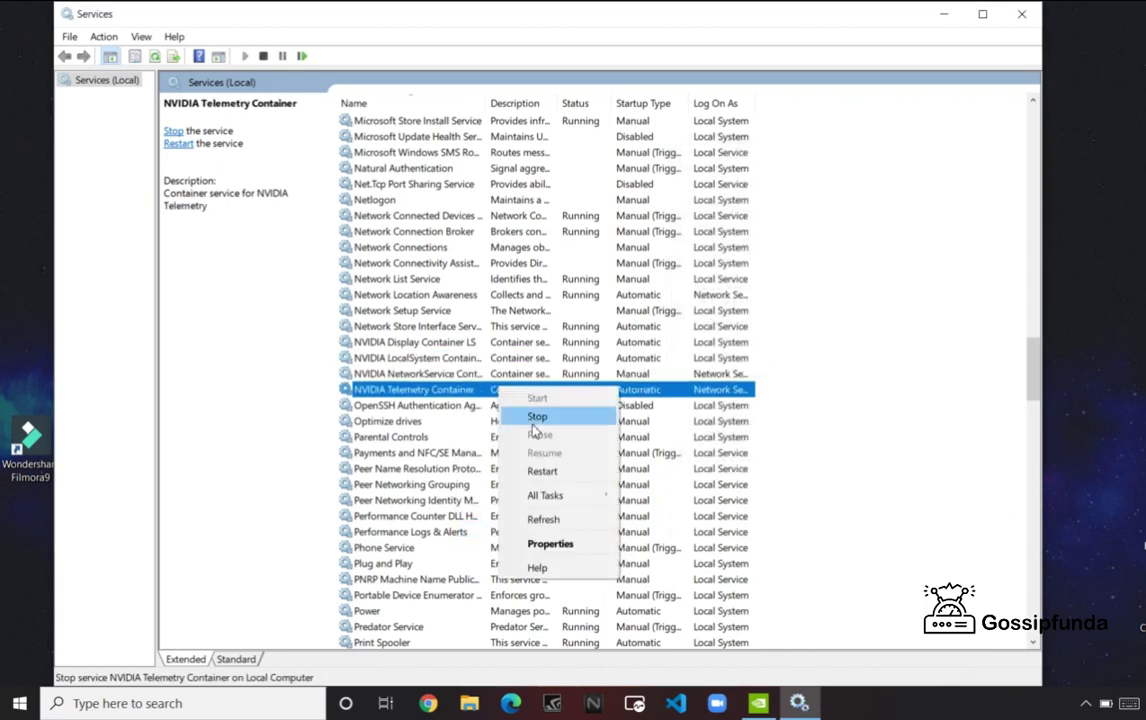
left_click(553, 541)
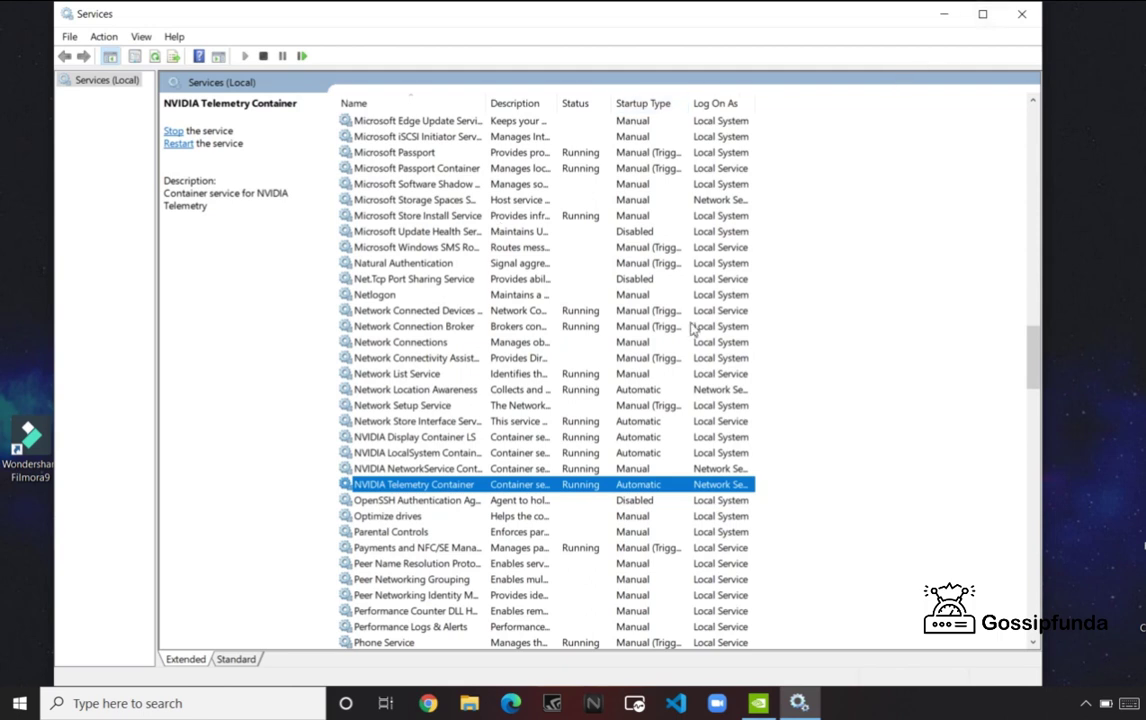
right_click(979, 244)
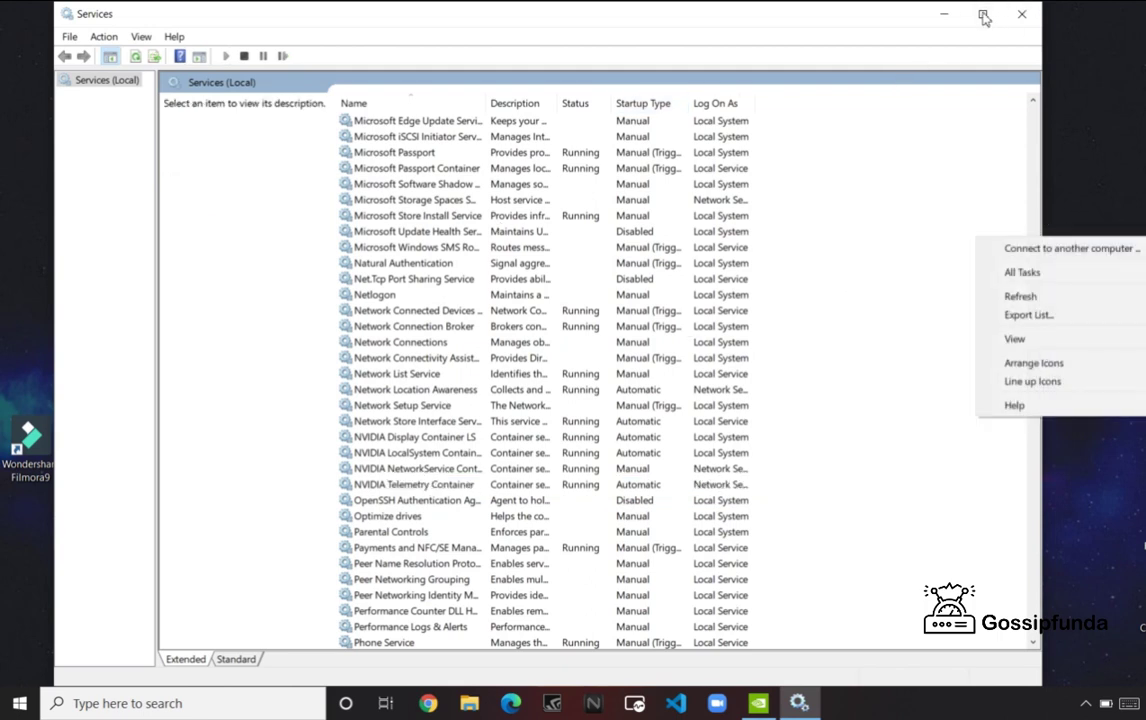
- Close Services and refresh the desktop
left_click(1017, 17)
right_click(763, 90)
right_click(826, 139)
left_click(856, 183)
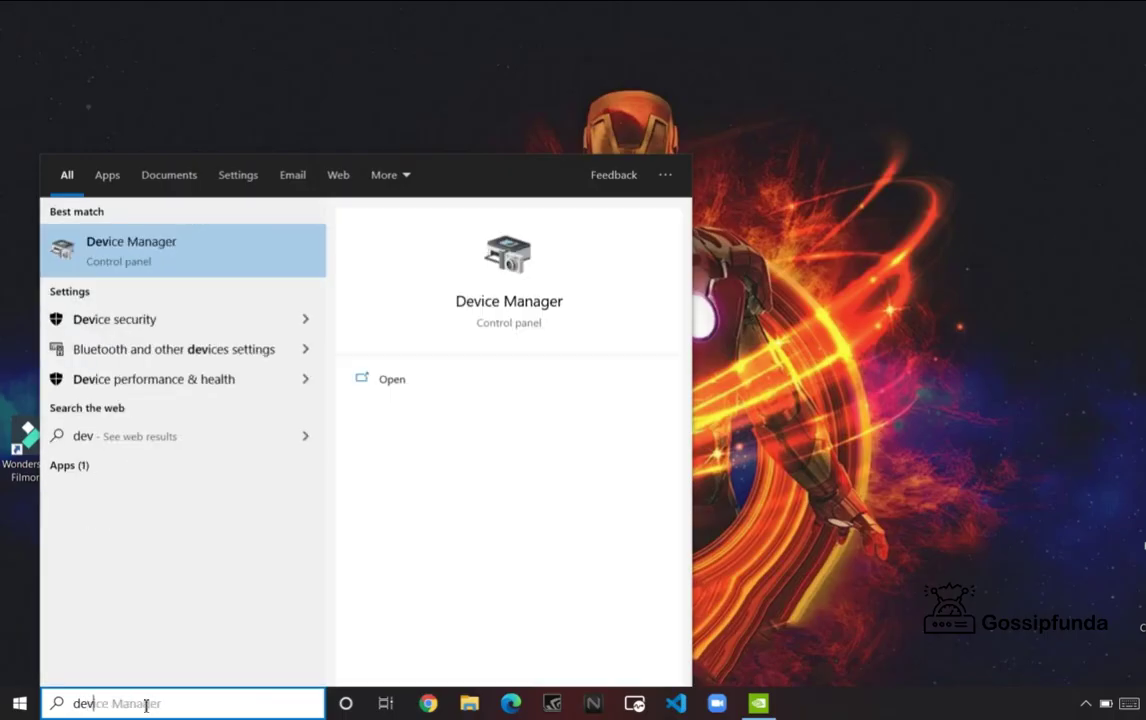
- Launch Device Manager from a 'devi' search and resize it into a centred window
type("i")
key("Return")
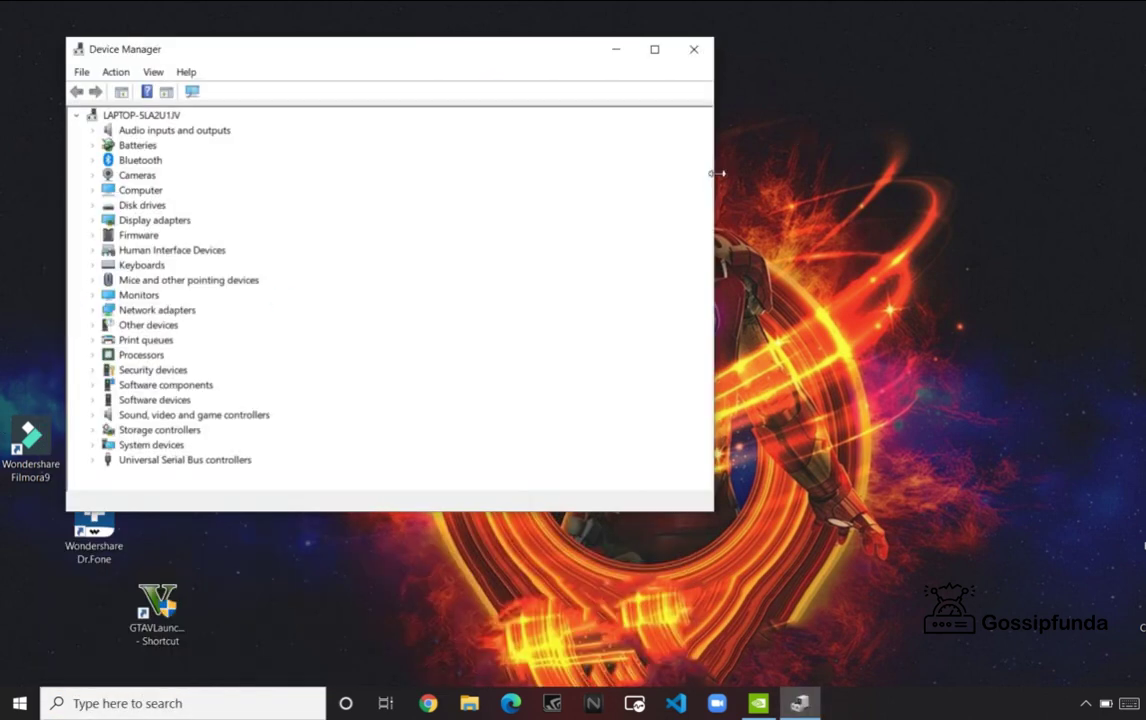
left_click_drag(714, 175, 1083, 195)
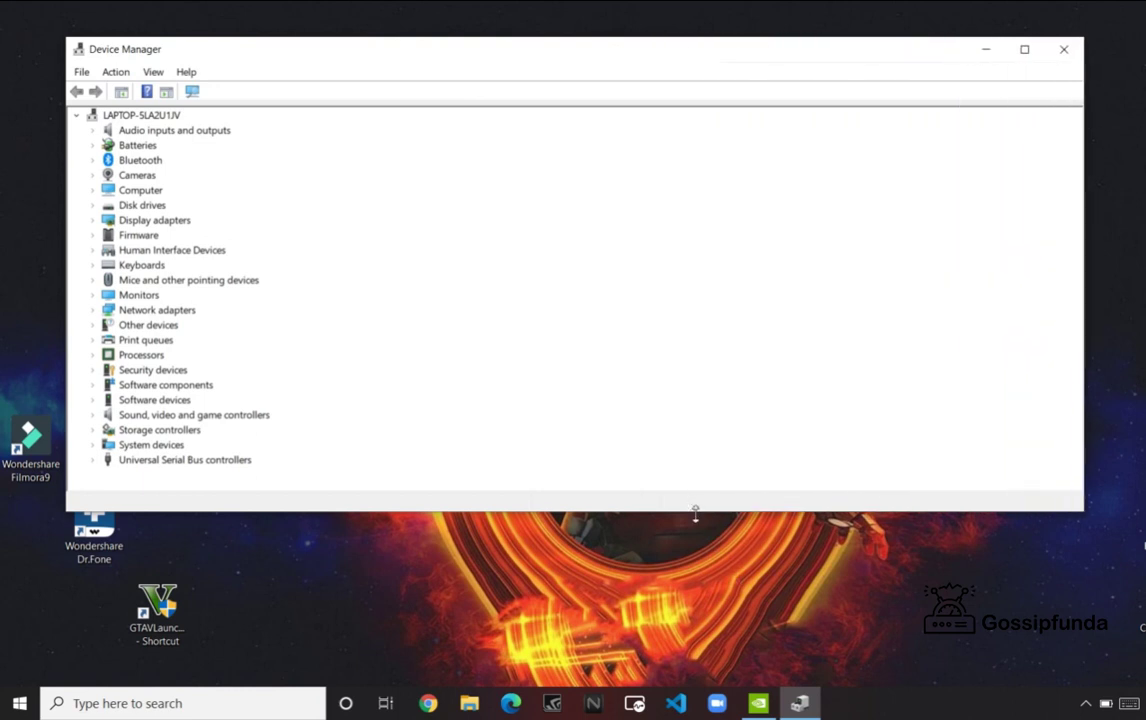
left_click_drag(695, 511, 720, 679)
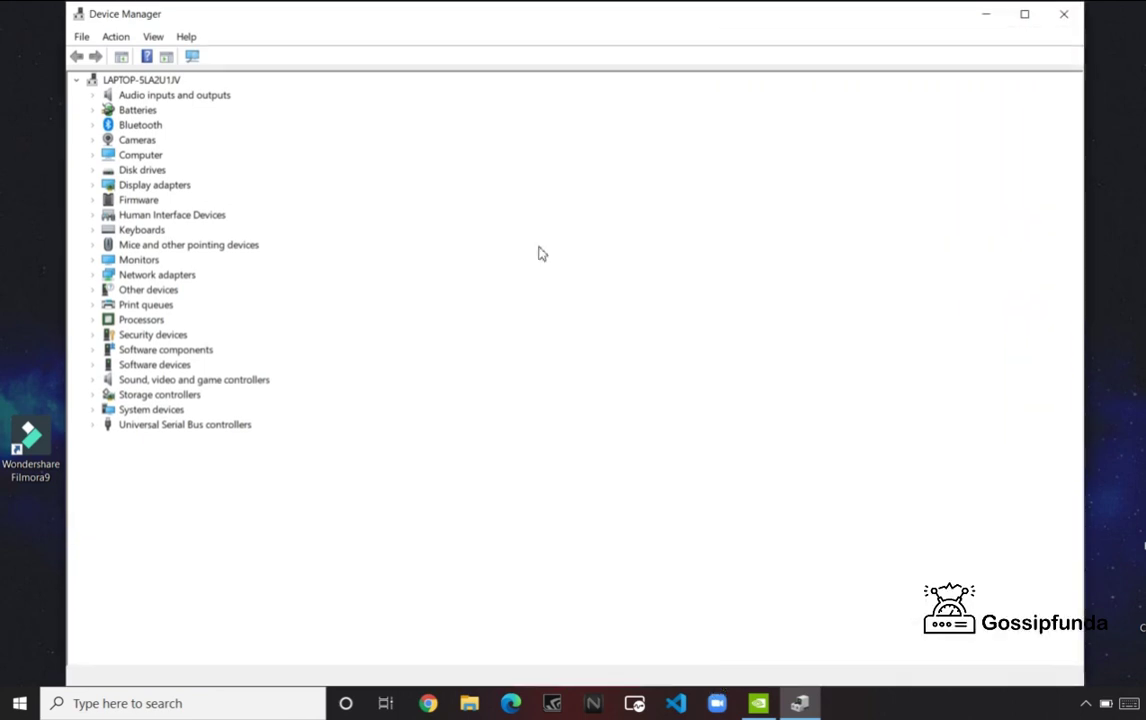
mouse_move(1090, 341)
left_mouse_down()
mouse_move(865, 287)
mouse_move(847, 300)
left_mouse_up()
left_click_drag(484, 21, 652, 60)
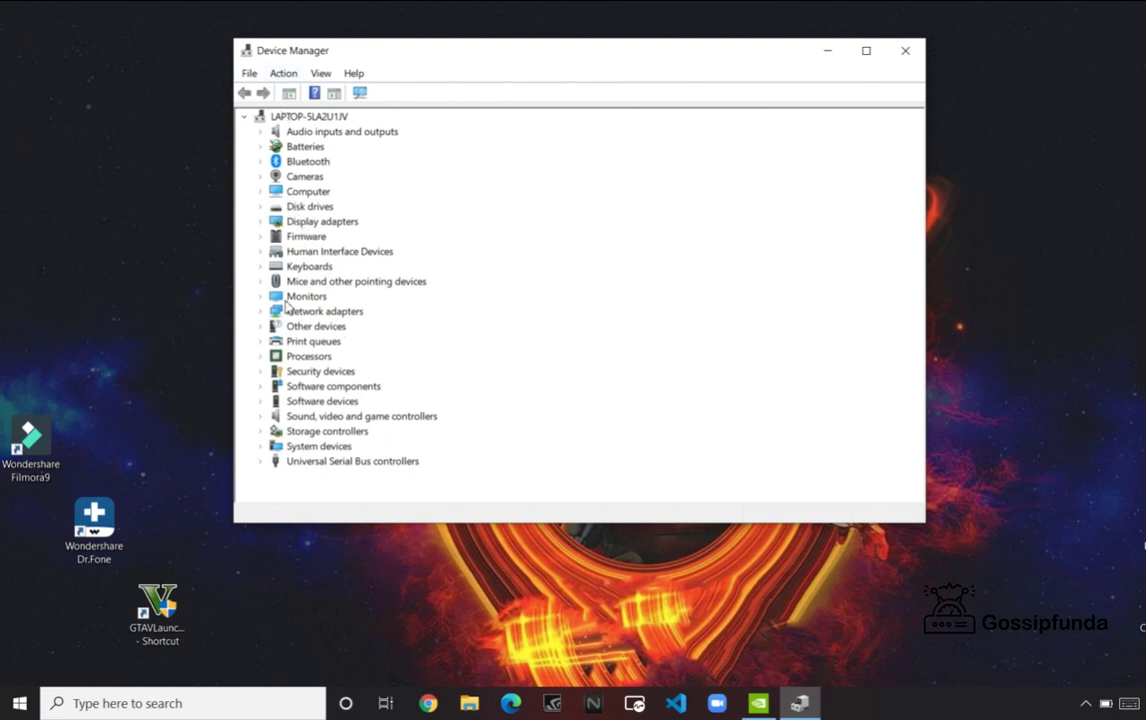
- Expand Display adapters and select the NVIDIA GeForce GTX 1050
left_click(326, 223)
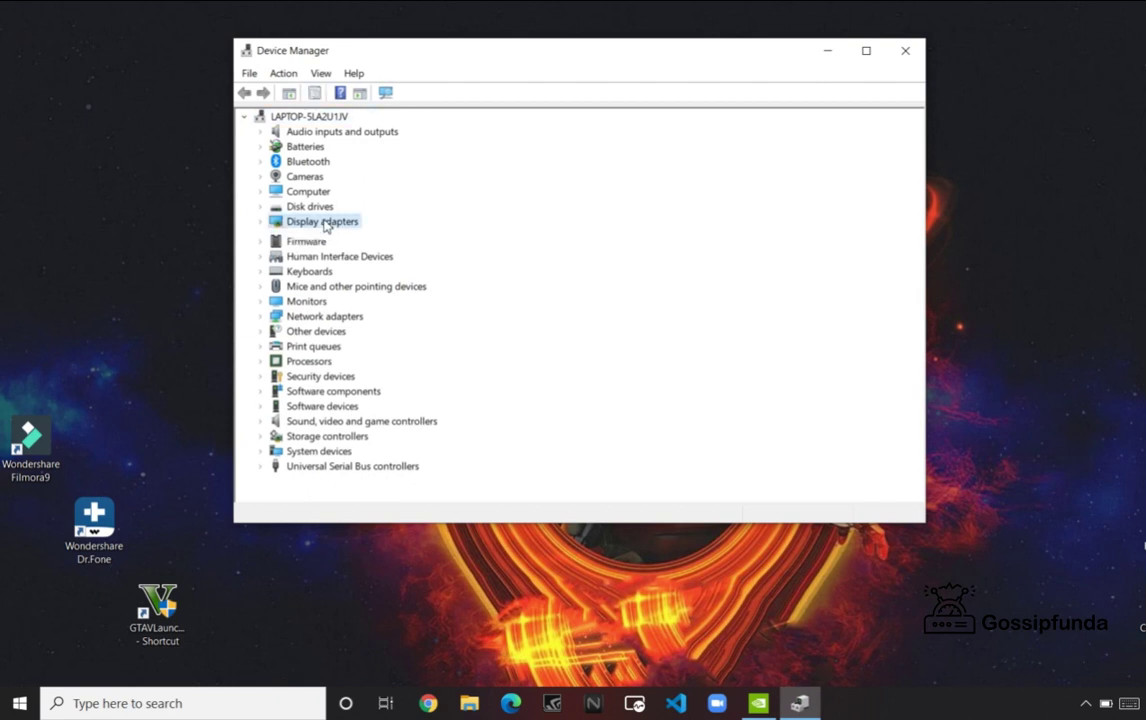
double_click(326, 224)
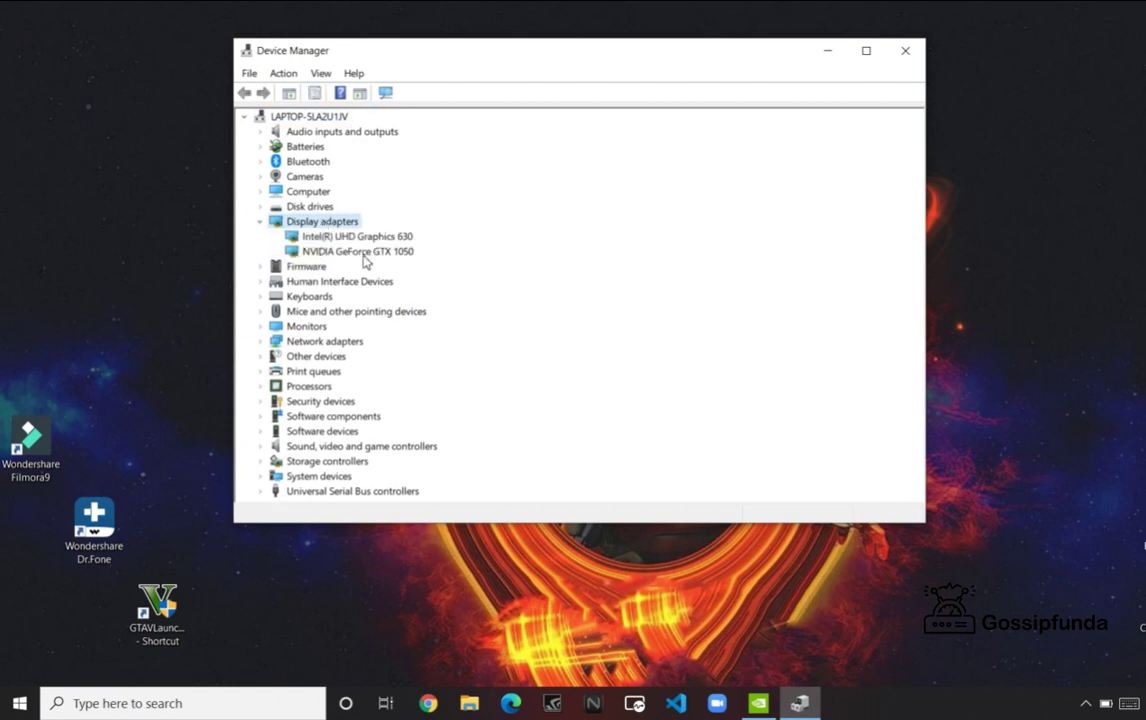
left_click(360, 252)
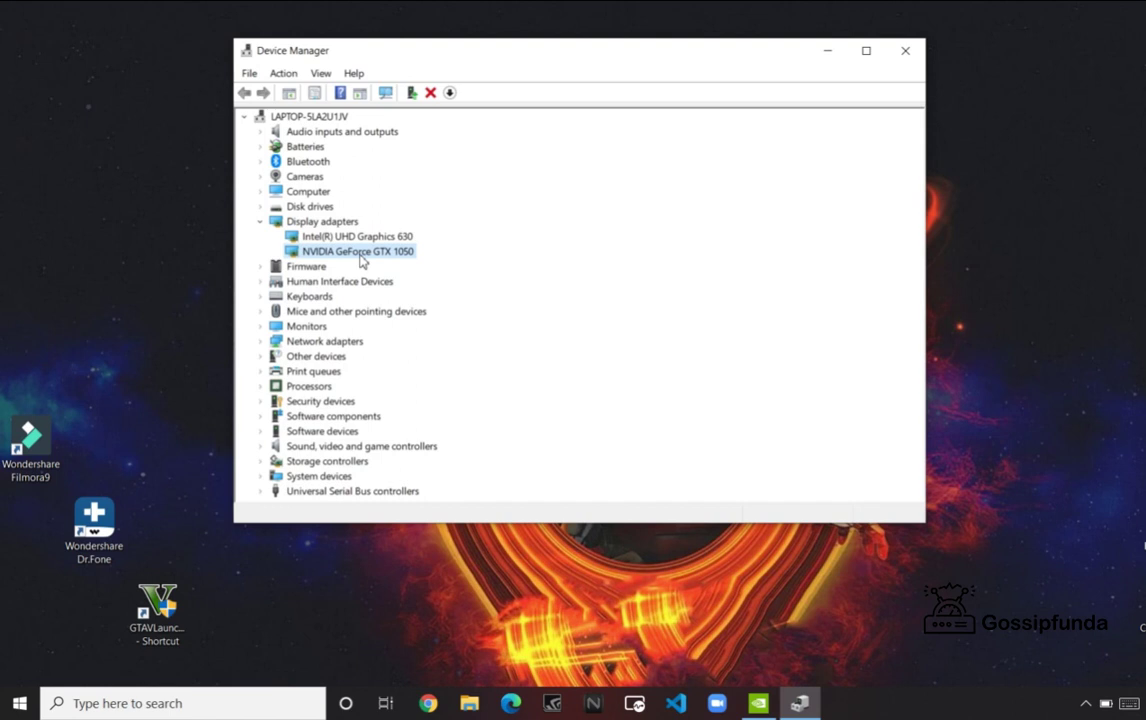
- Run Update driver with automatic search for the NVIDIA GeForce GTX 1050
right_click(362, 259)
key("Escape")
double_click(362, 255)
key("Escape")
right_click(362, 259)
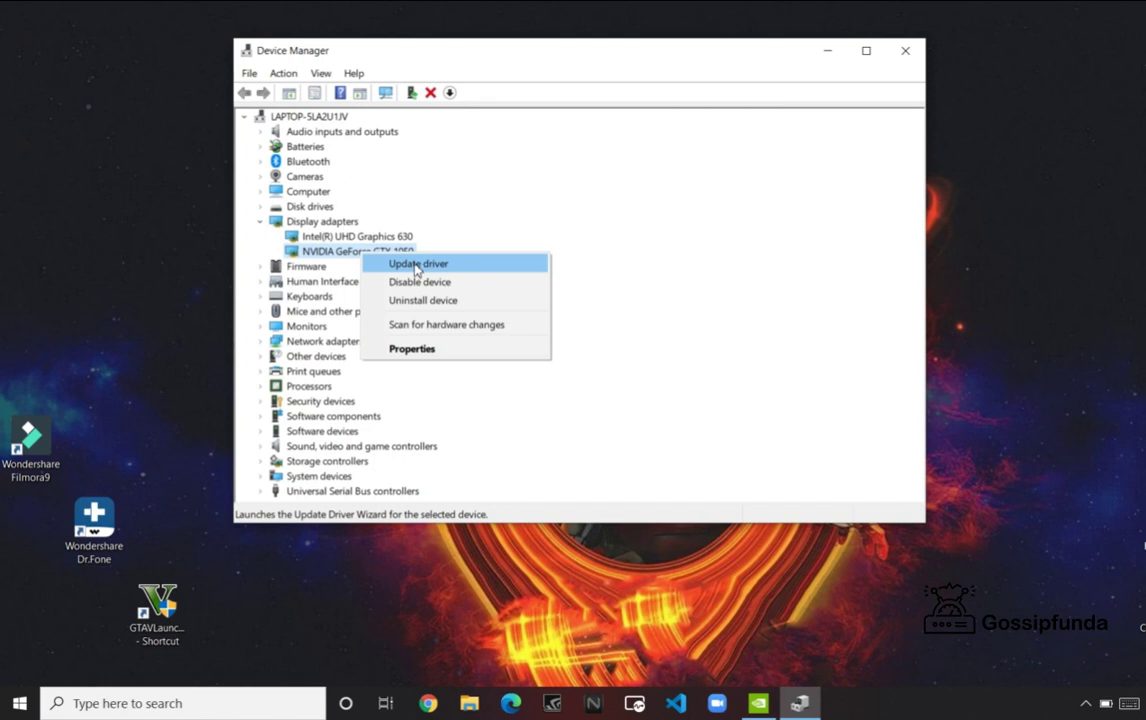
left_click(416, 266)
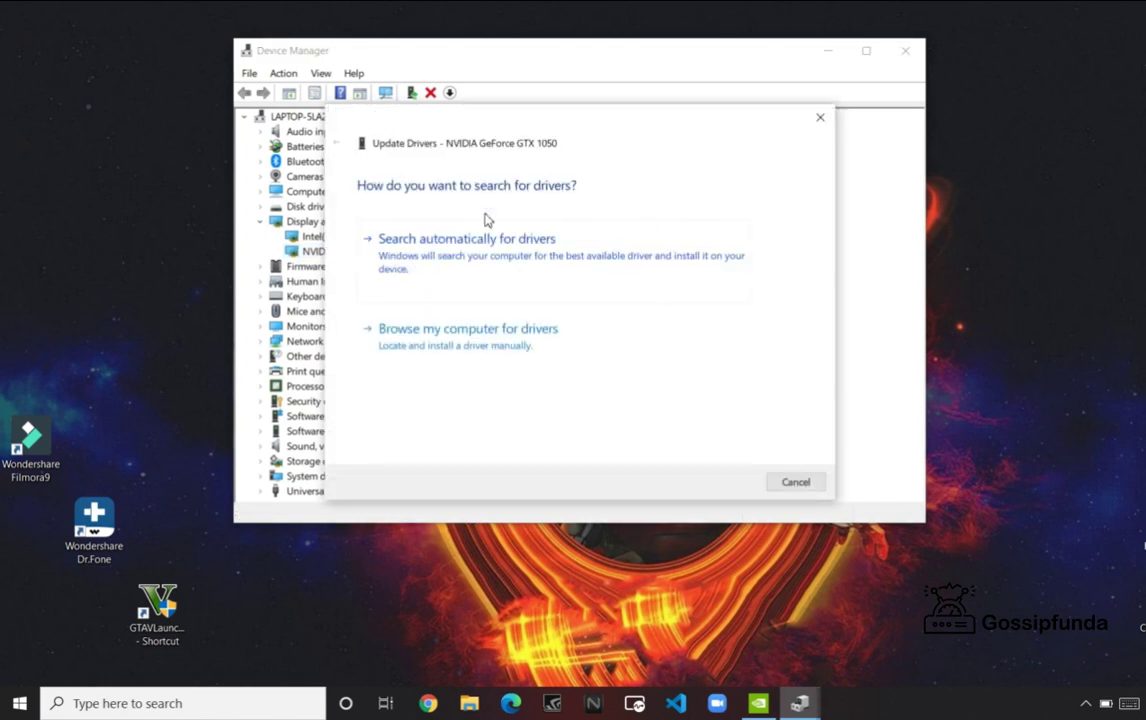
left_click(478, 238)
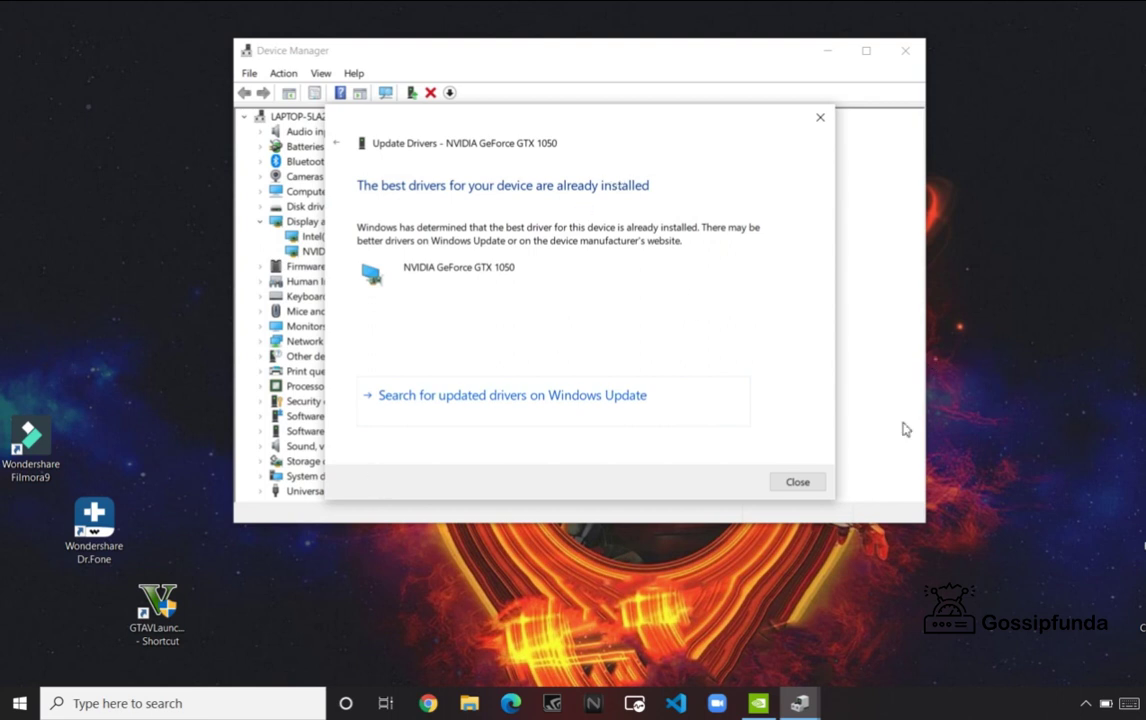
left_click(430, 704)
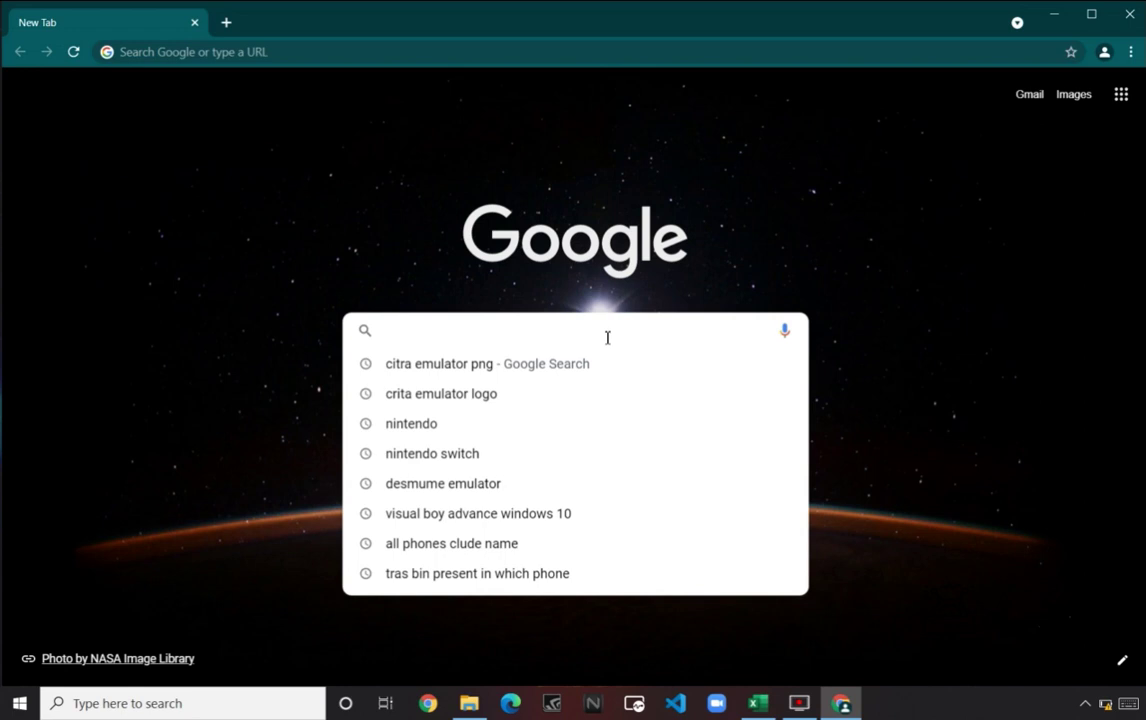
- Search Google for 'download nvidia geforce driver' and open the Official GeForce Drivers page
type("download nvid")
left_click(632, 394)
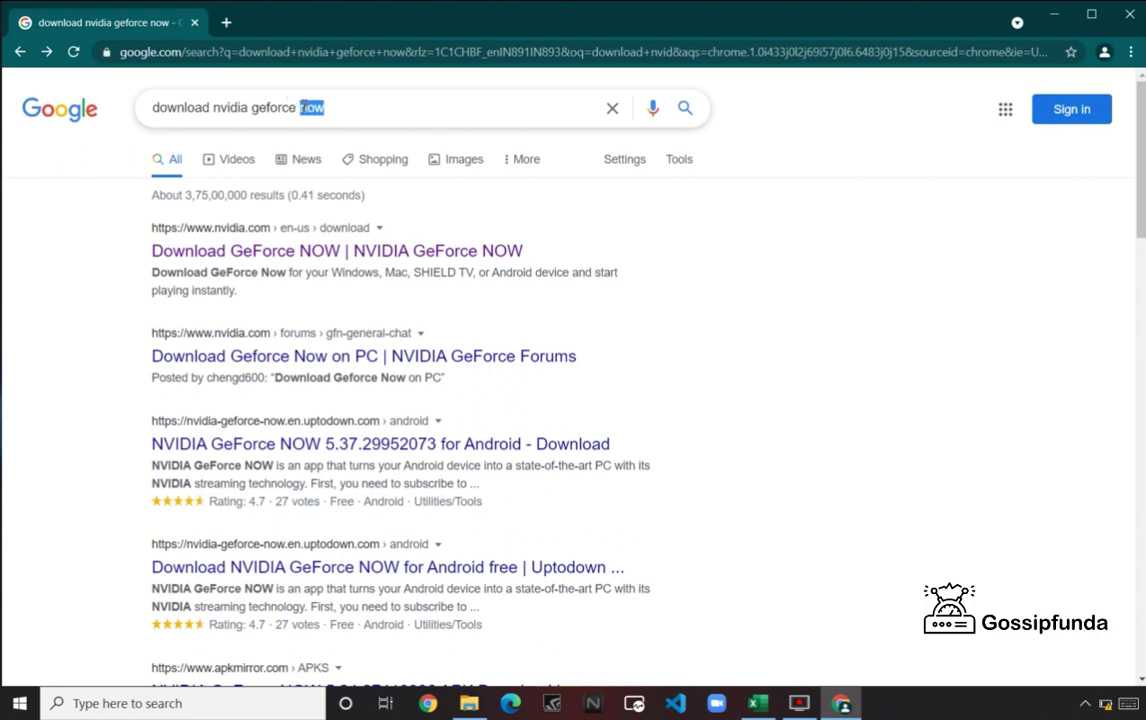
key("BackSpace")
type("drives")
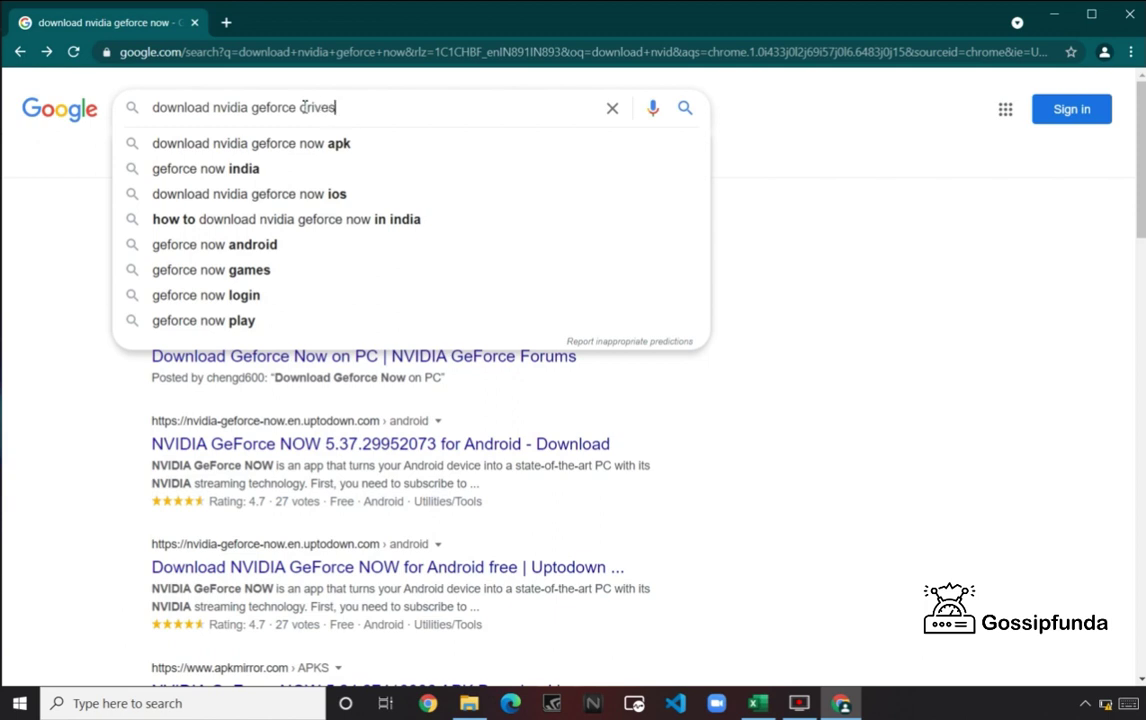
key("Return")
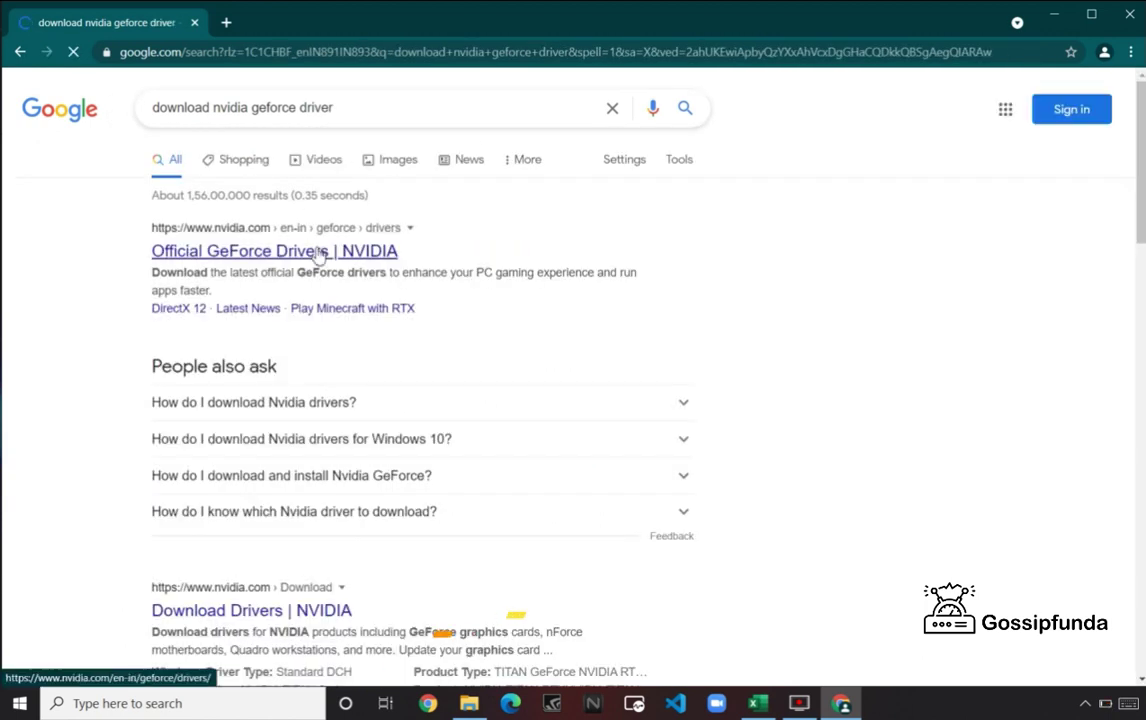
left_click(318, 255)
- Download GeForce Experience and select GeForce, RTX 30 Series (Notebooks), RTX 3070 Laptop GPU, Windows 10 64-bit
left_click(560, 338)
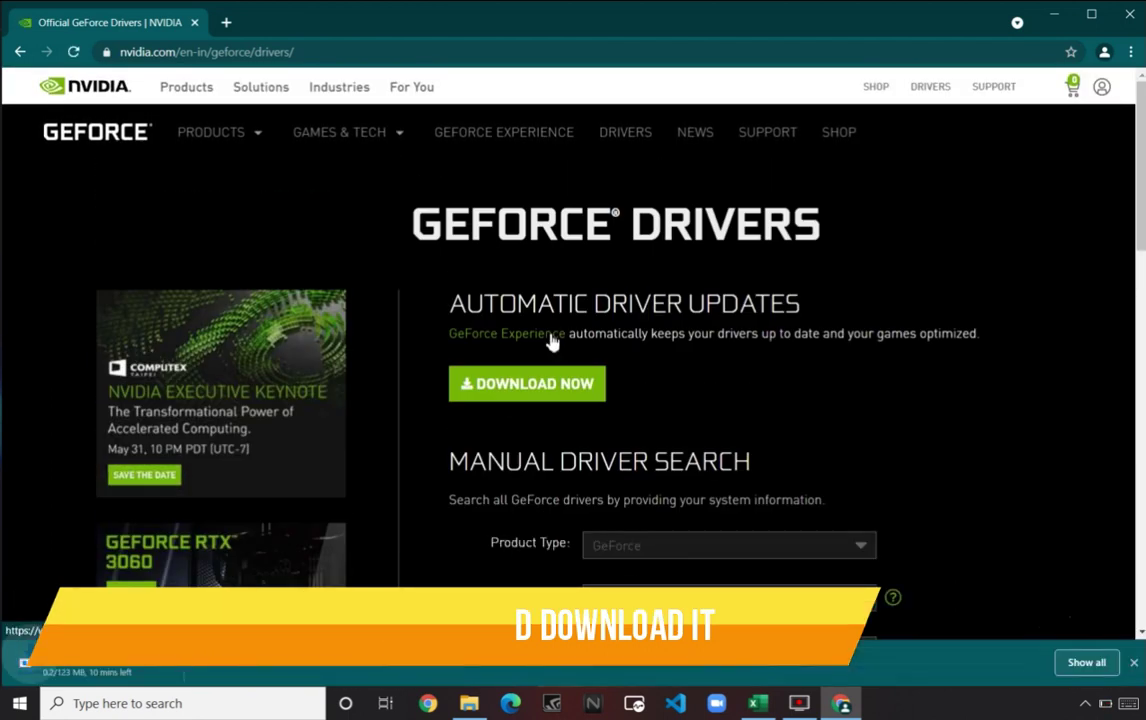
scroll(401, 574, "down", 3)
left_click(675, 380)
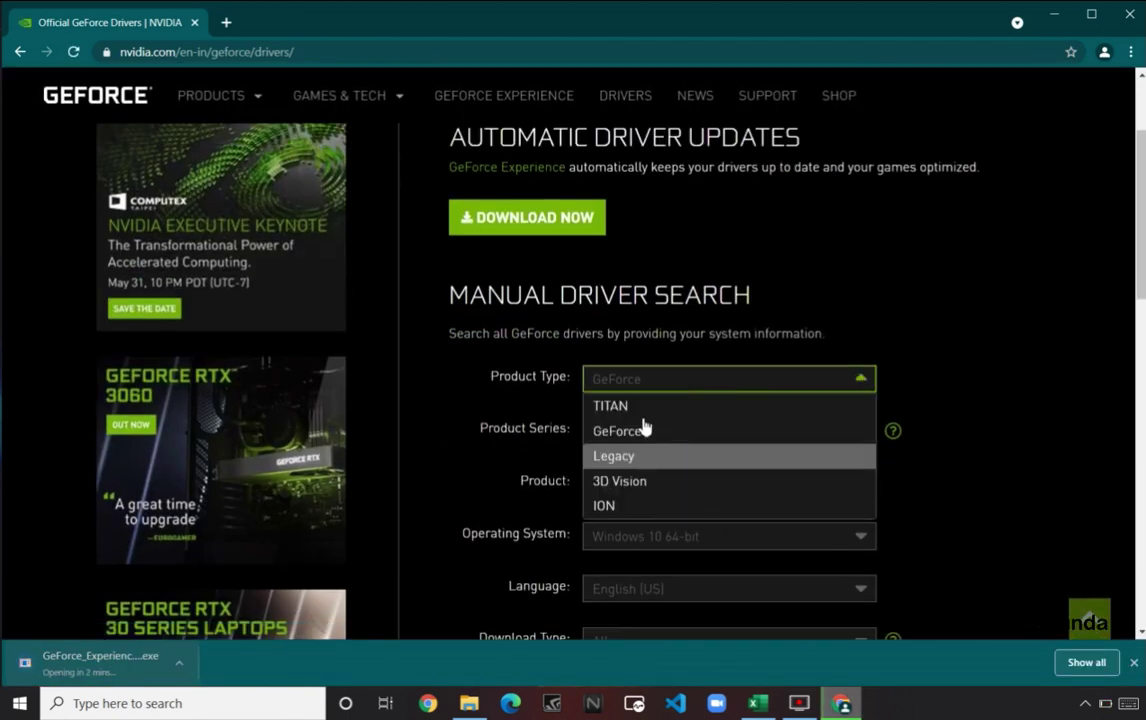
left_click(645, 430)
scroll(640, 345, "down", 2)
left_click(640, 347)
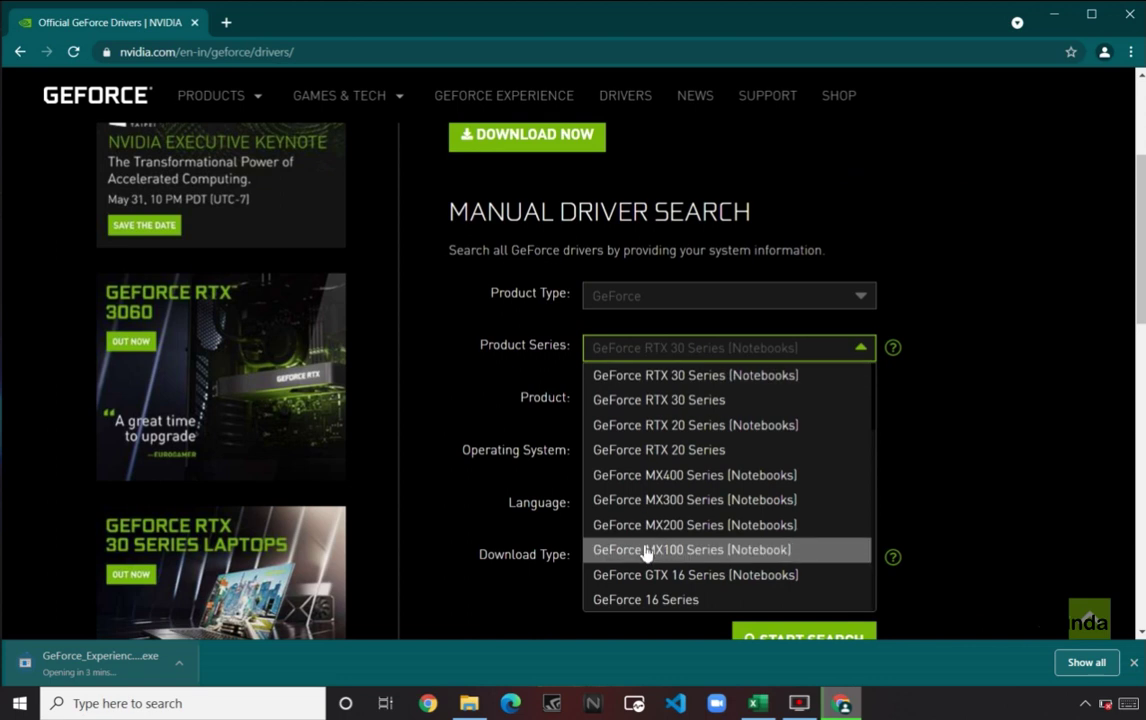
left_click(688, 375)
left_click(688, 400)
left_click(673, 478)
left_click(720, 452)
left_click(688, 477)
- Choose Game Ready Driver as download type and start the manual driver search
left_click(695, 525)
scroll(683, 519, "down", 3)
left_click(686, 312)
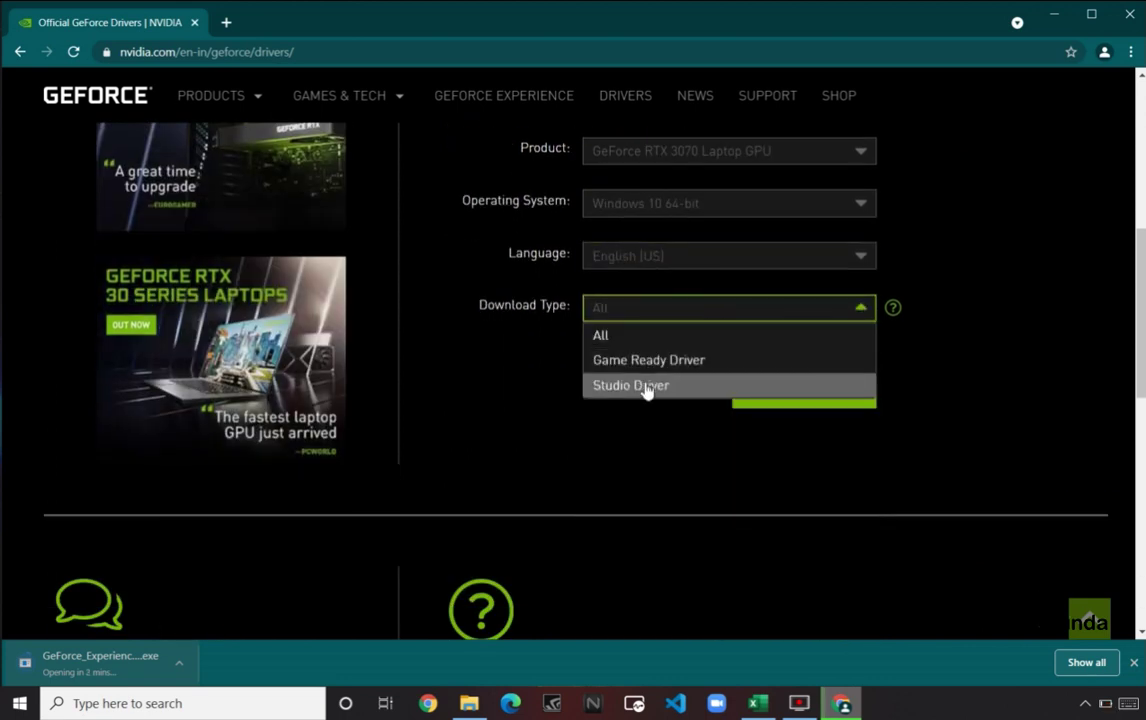
left_click(649, 360)
left_click(808, 397)
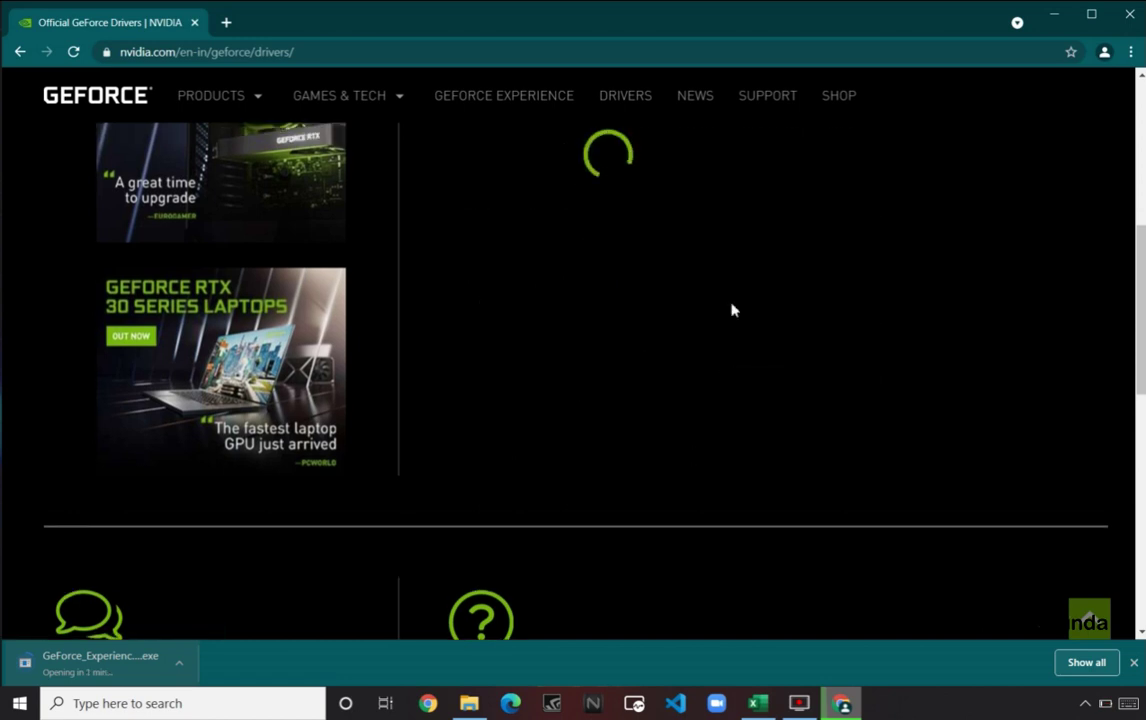
- Download the GeForce Experience installer again and hide the downloads shelf
scroll(732, 307, "up", 3)
scroll(733, 305, "up", 3)
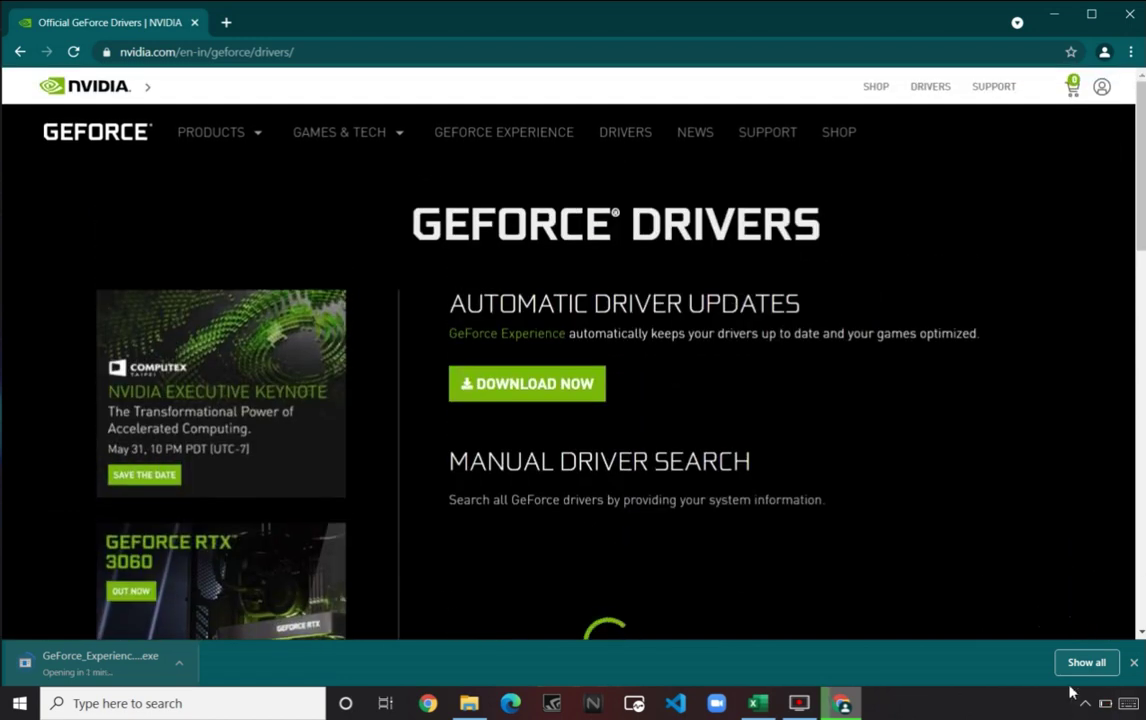
scroll(739, 410, "down", 2)
scroll(739, 410, "down", 3)
left_click(811, 465)
scroll(634, 373, "up", 5)
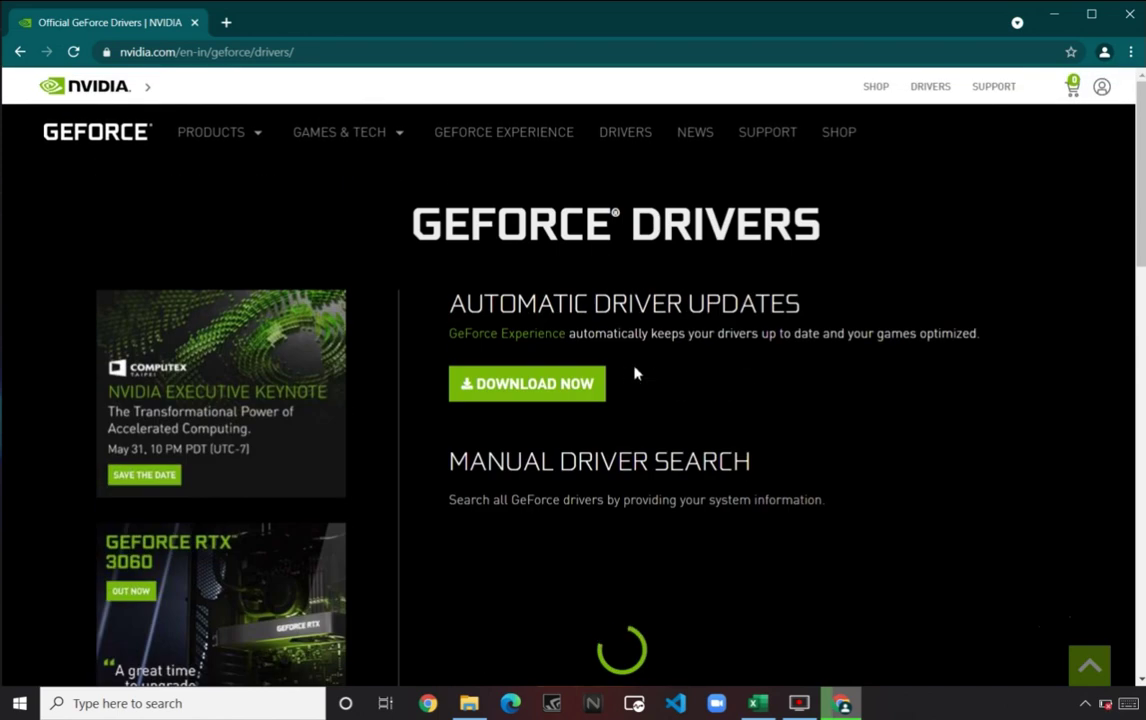
left_click(527, 393)
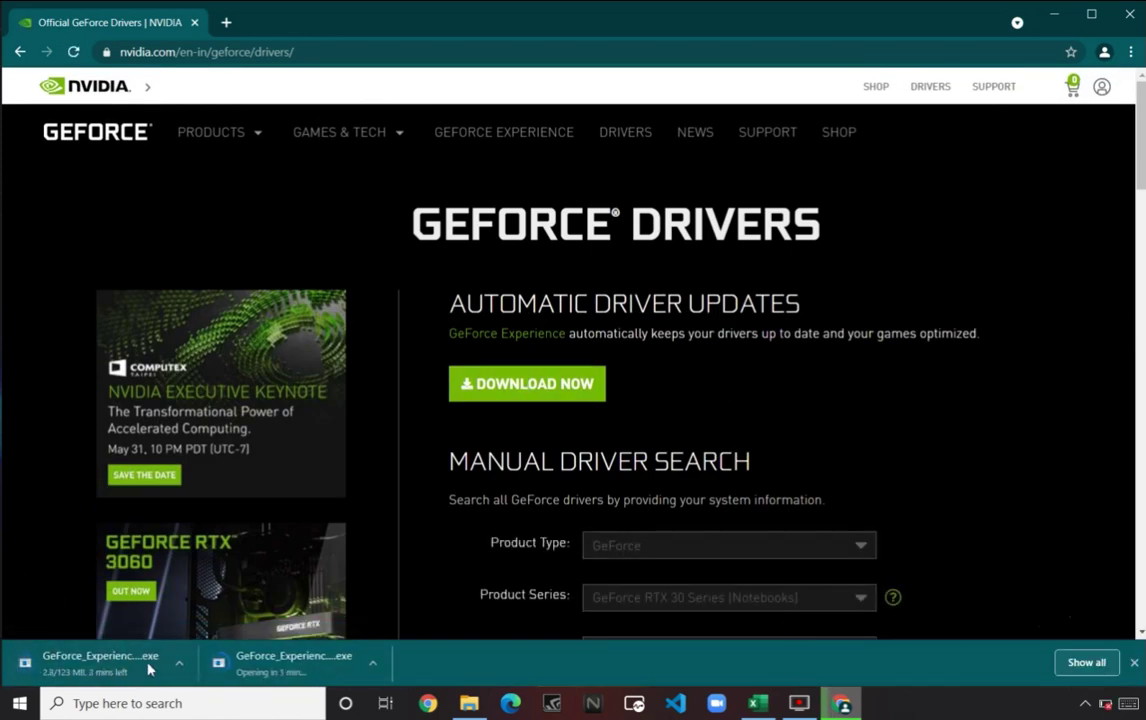
left_click(1134, 662)
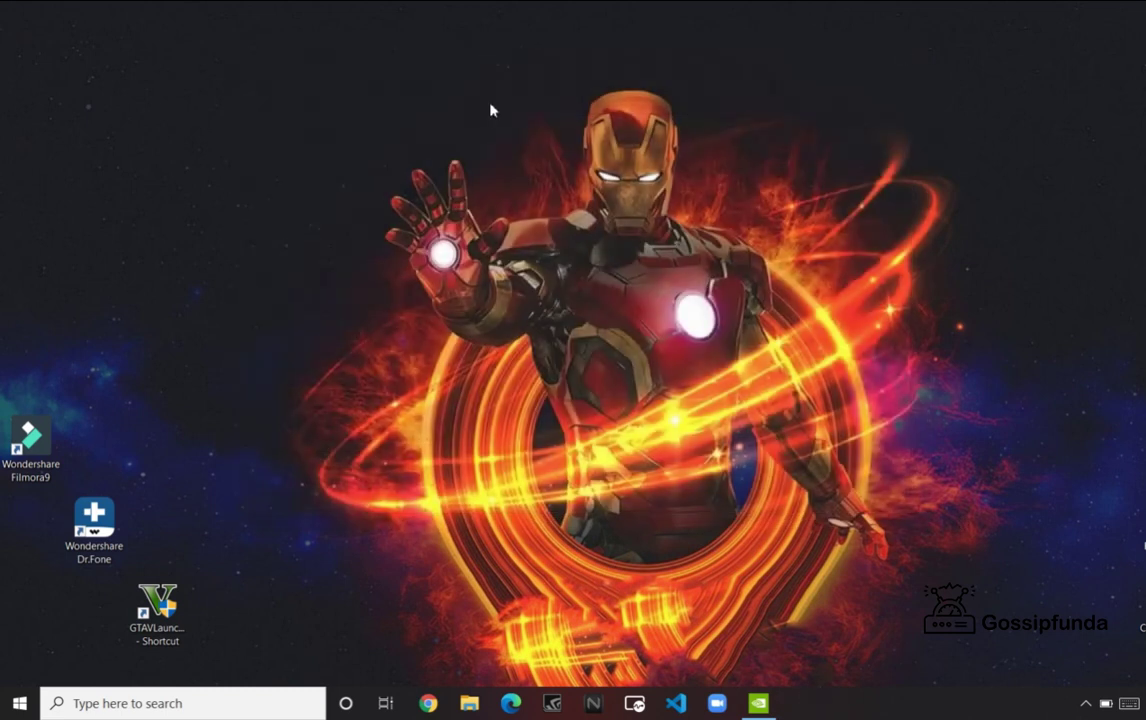
- Refresh the desktop three times, then launch NVIDIA Control Panel from the desktop menu
right_click(491, 105)
left_click(572, 158)
right_click(568, 152)
left_click(616, 208)
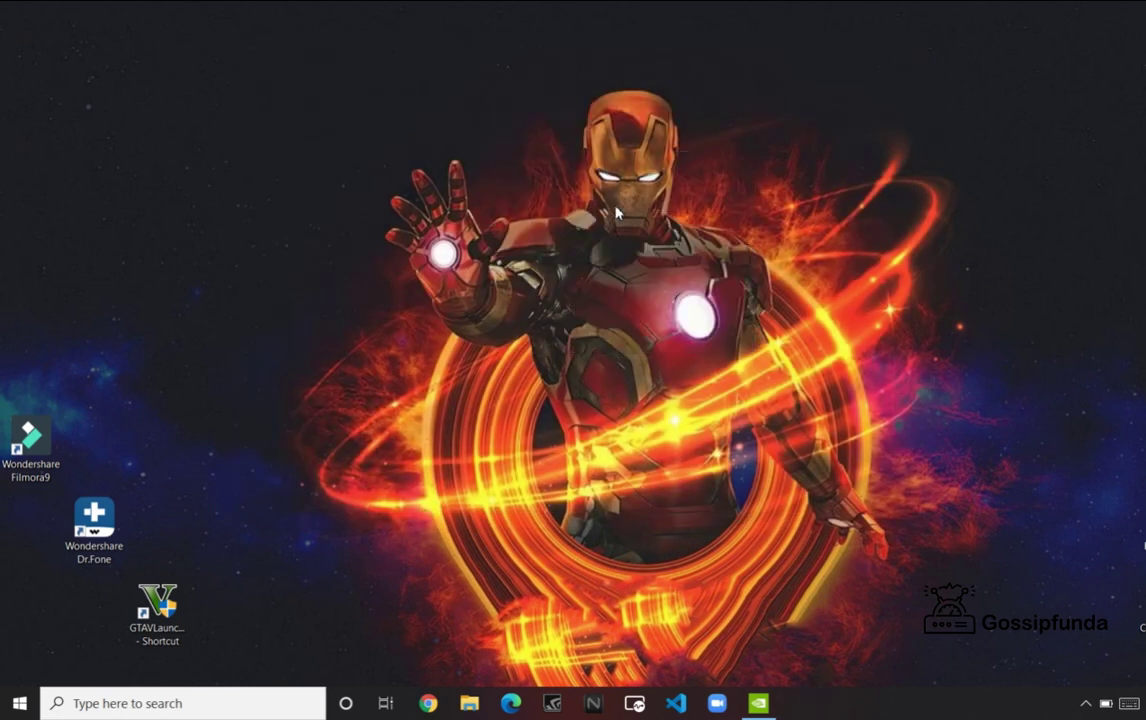
right_click(594, 118)
mouse_move(640, 127)
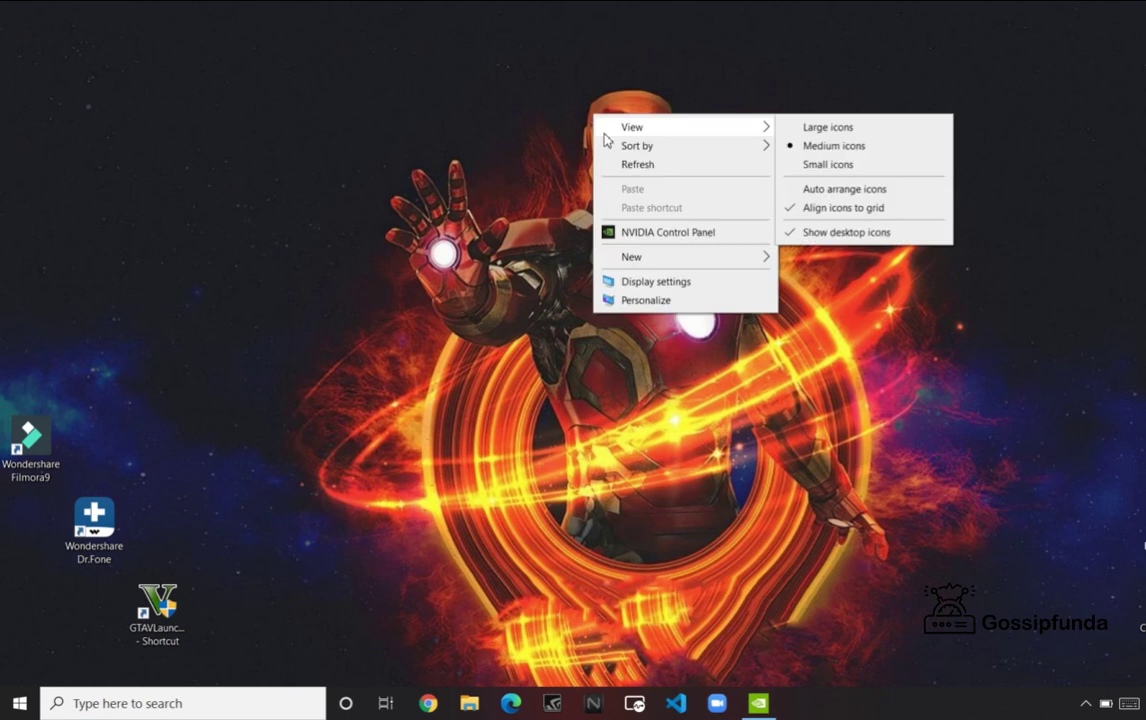
left_click(652, 166)
right_click(650, 172)
left_click(706, 222)
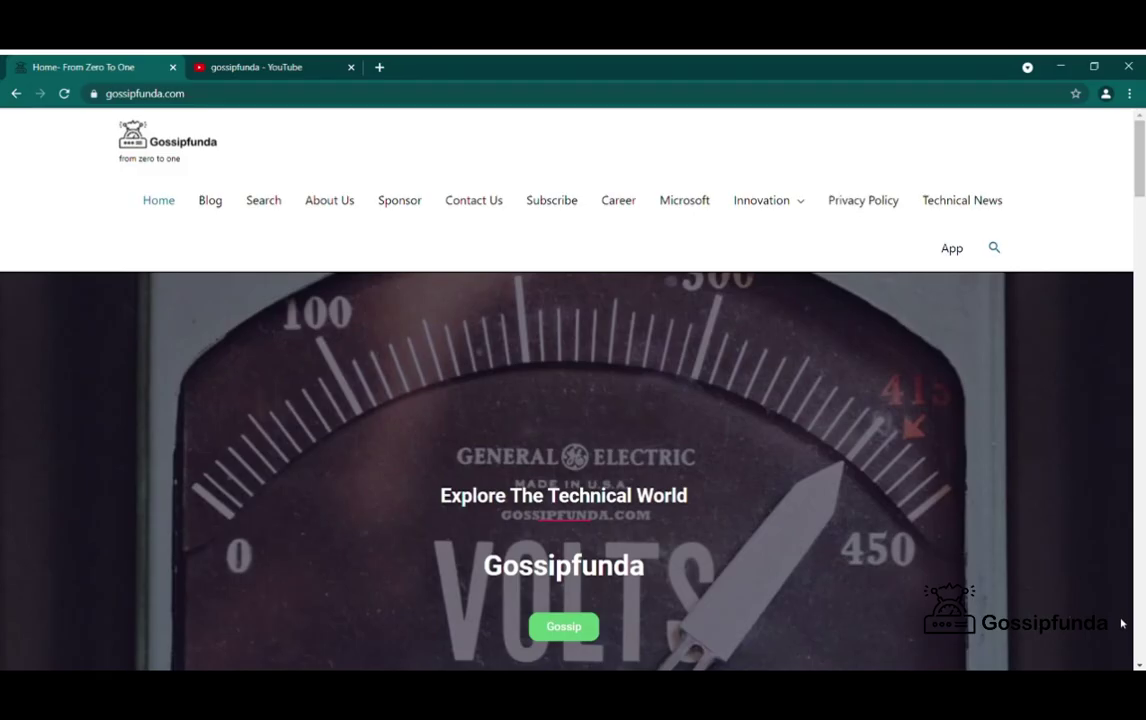
- Scroll through the gossipfunda.com home page
scroll(1023, 440, "down", 1)
scroll(1023, 440, "down", 2)
scroll(1023, 440, "down", 4)
scroll(1023, 441, "down", 3)
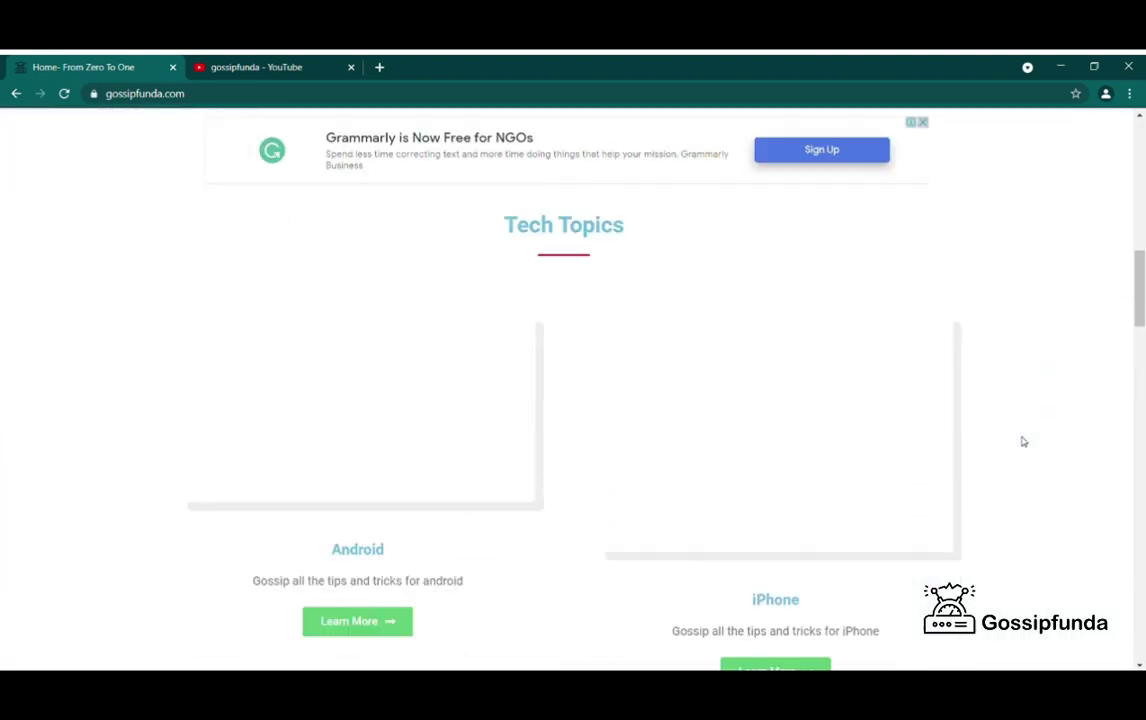
scroll(1023, 441, "down", 2)
scroll(1023, 441, "down", 5)
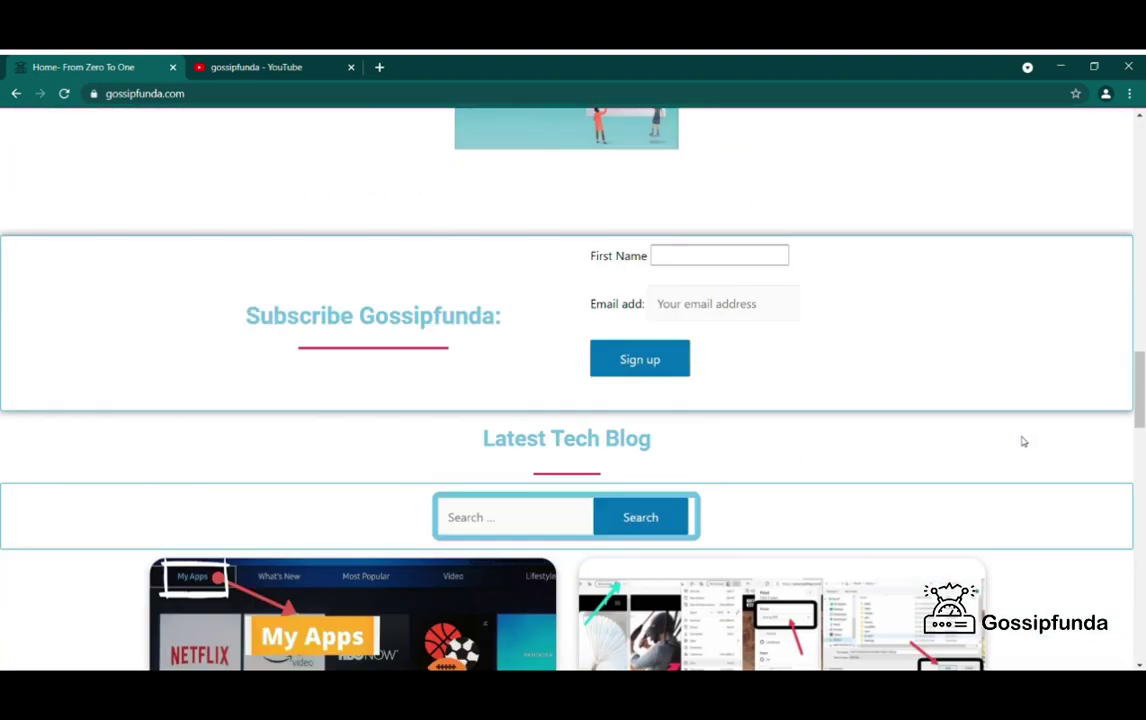
scroll(1023, 441, "down", 3)
scroll(1023, 441, "down", 3)
scroll(1023, 441, "up", 8)
scroll(1023, 441, "up", 10)
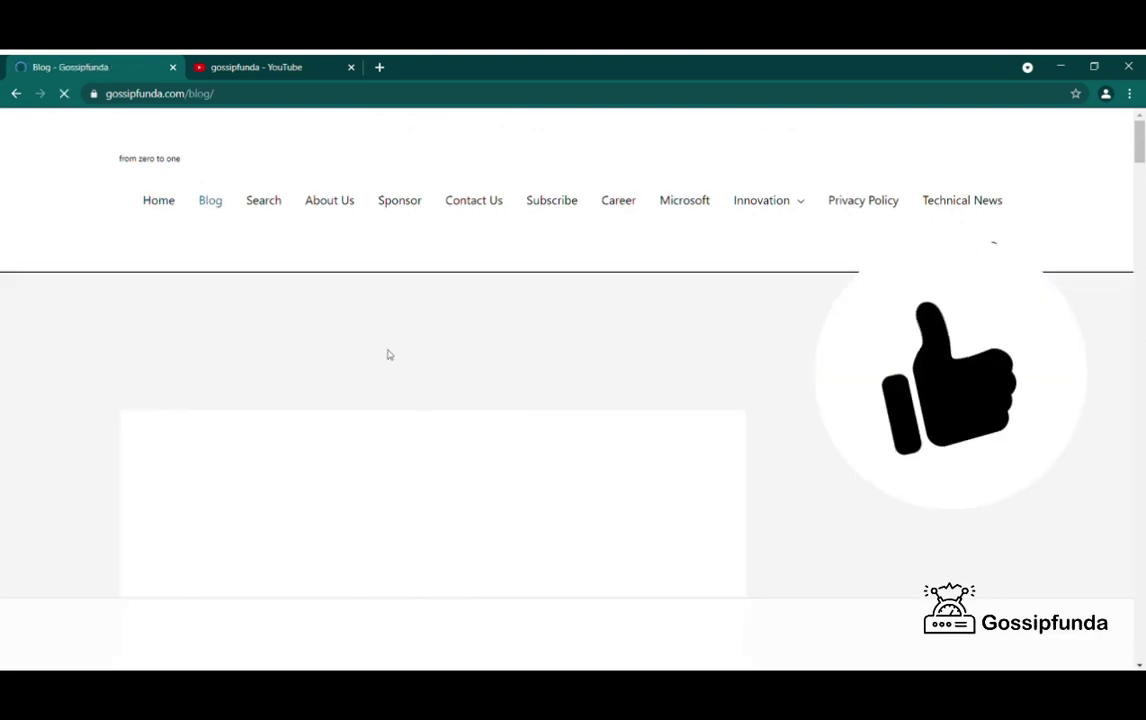
- Scroll down through the Gossipfunda blog posts
scroll(746, 397, "down", 1)
scroll(746, 397, "down", 1)
scroll(746, 397, "down", 2)
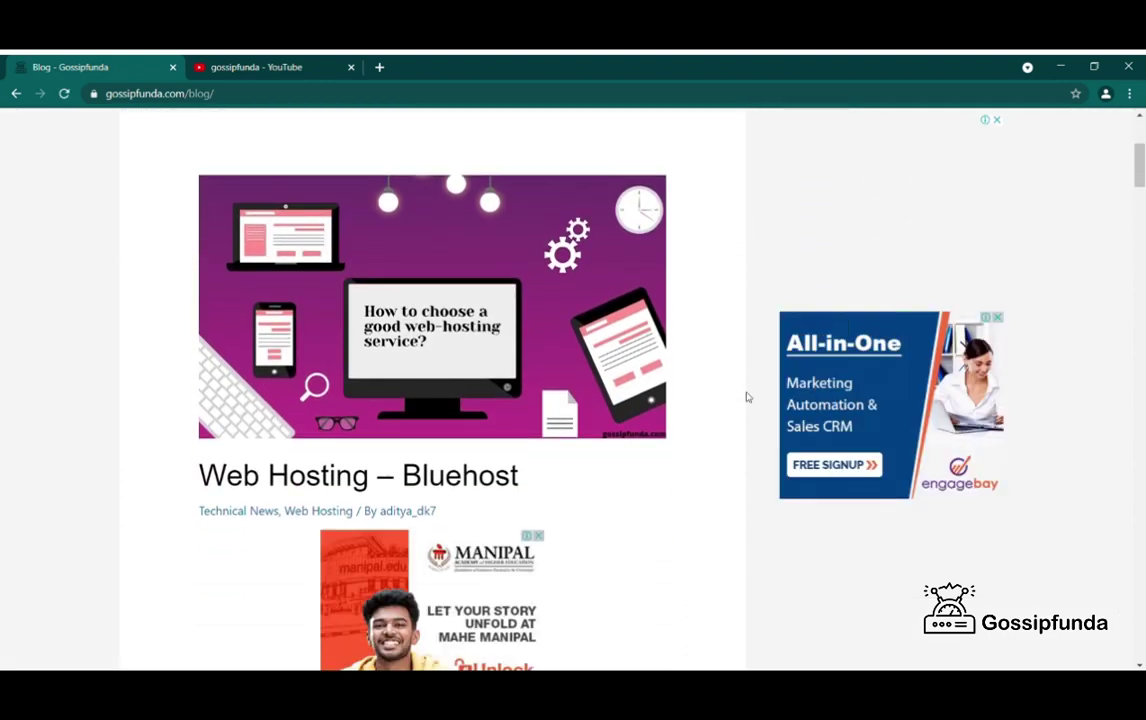
scroll(746, 397, "down", 2)
scroll(746, 397, "down", 2)
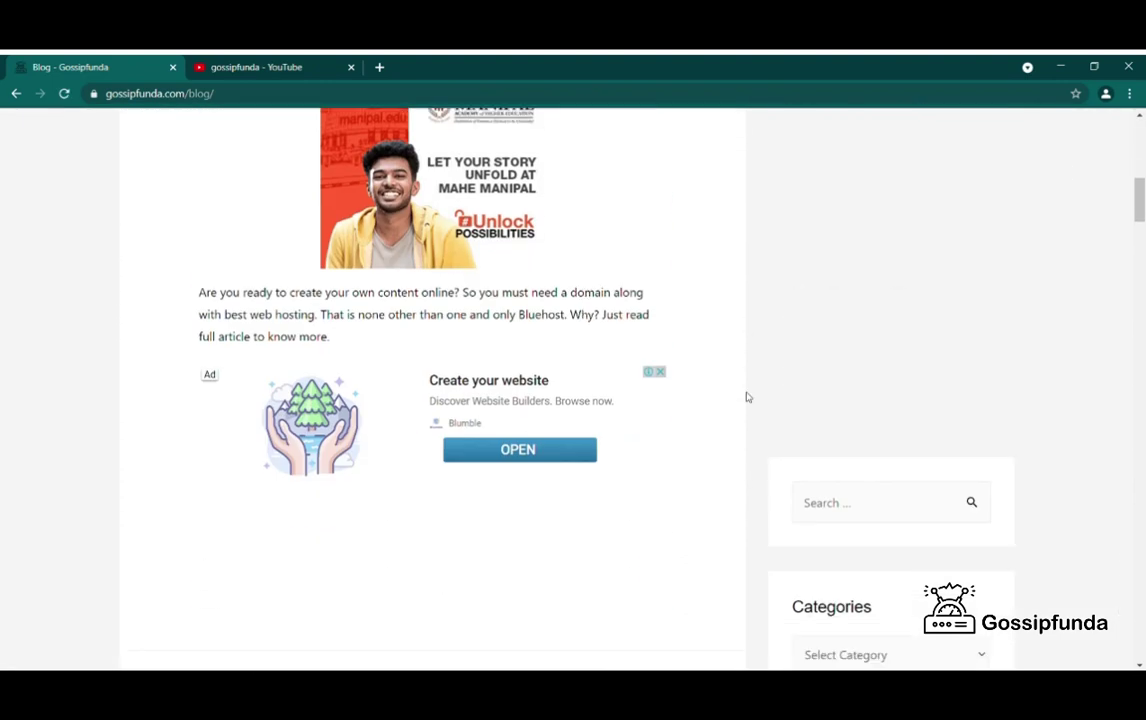
scroll(746, 397, "down", 2)
scroll(746, 397, "down", 2)
scroll(746, 397, "down", 1)
scroll(746, 397, "down", 4)
scroll(746, 397, "down", 3)
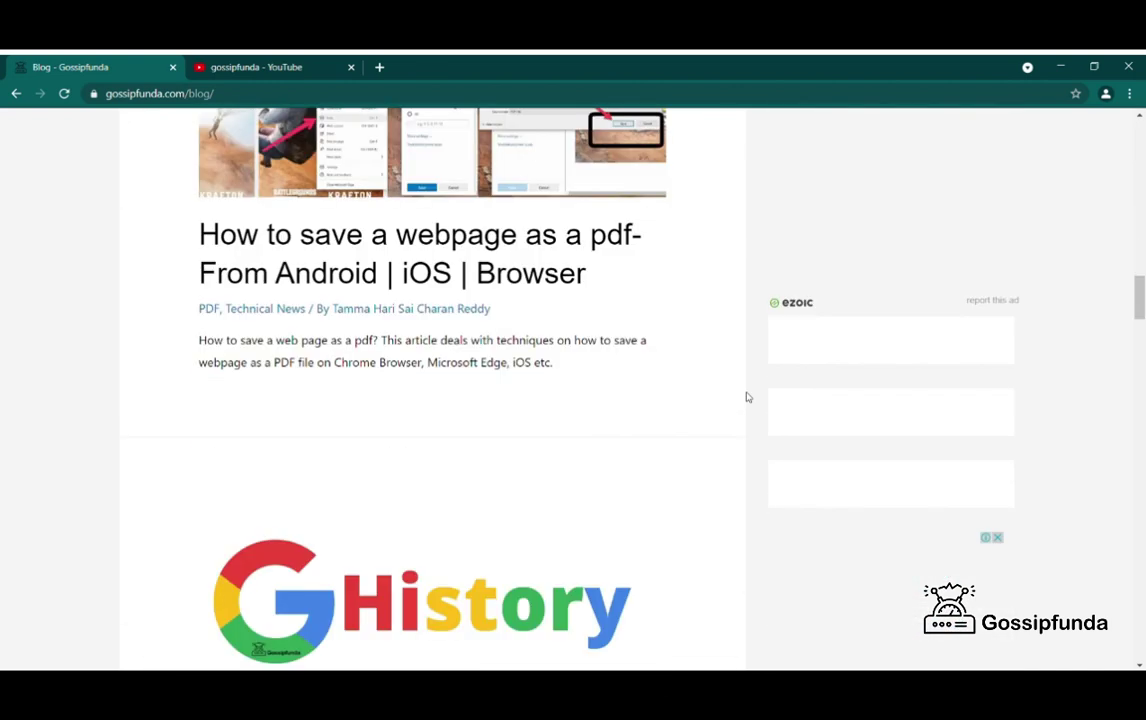
scroll(746, 397, "down", 4)
- Browse the gossipfunda YouTube channel's Videos grid
left_click(218, 60)
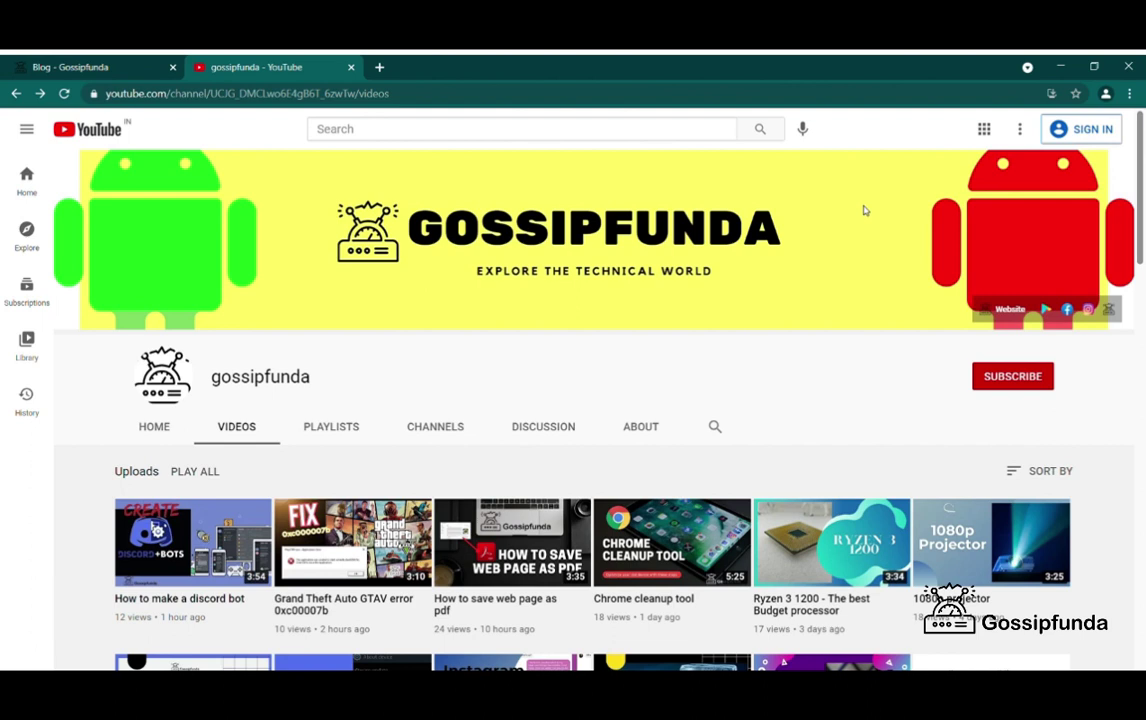
scroll(857, 236, "down", 1)
scroll(857, 236, "down", 1)
scroll(857, 236, "down", 1)
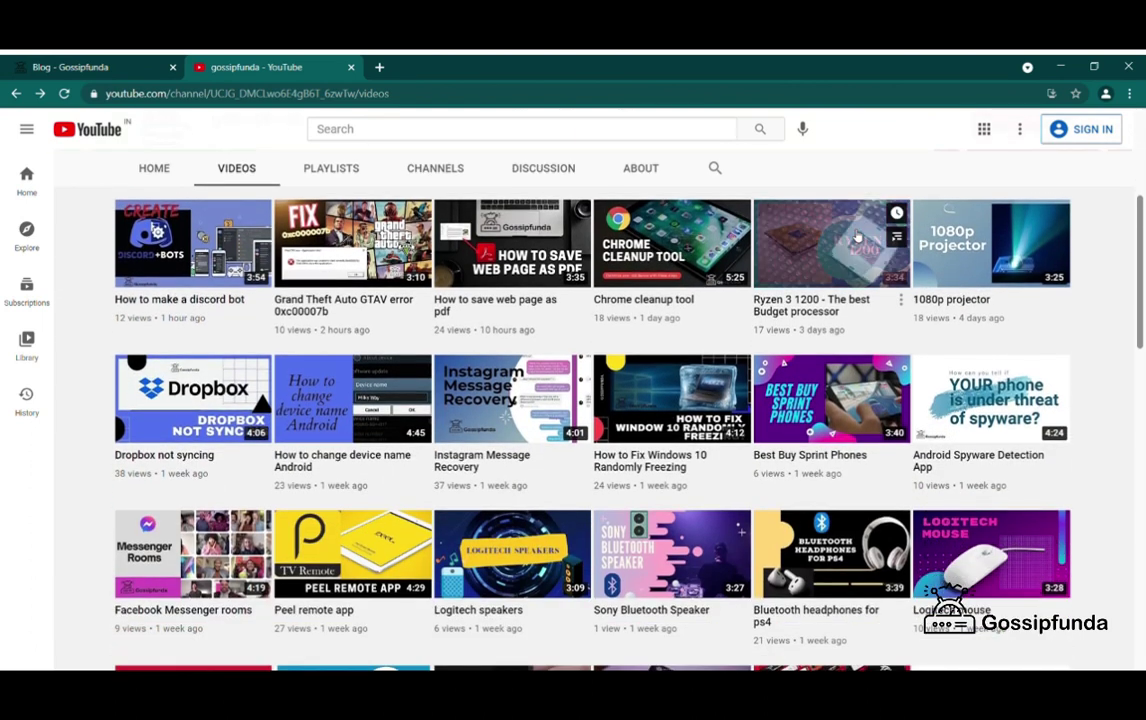
scroll(857, 236, "down", 2)
scroll(857, 236, "down", 2)
scroll(532, 230, "up", 5)
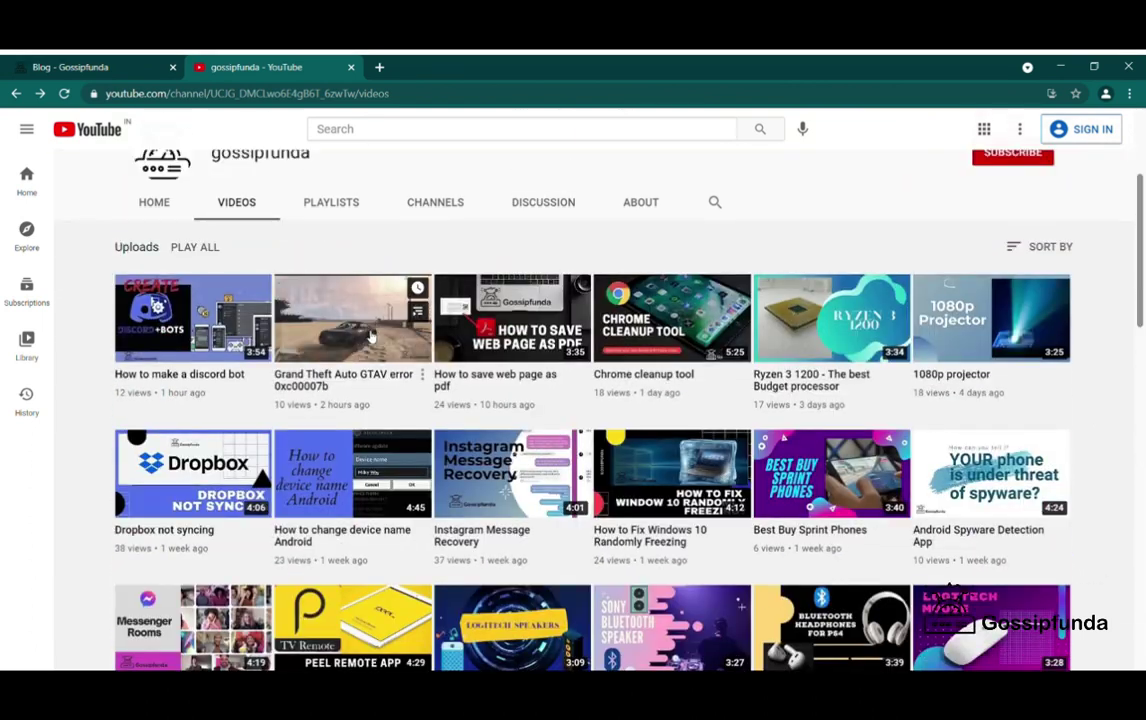